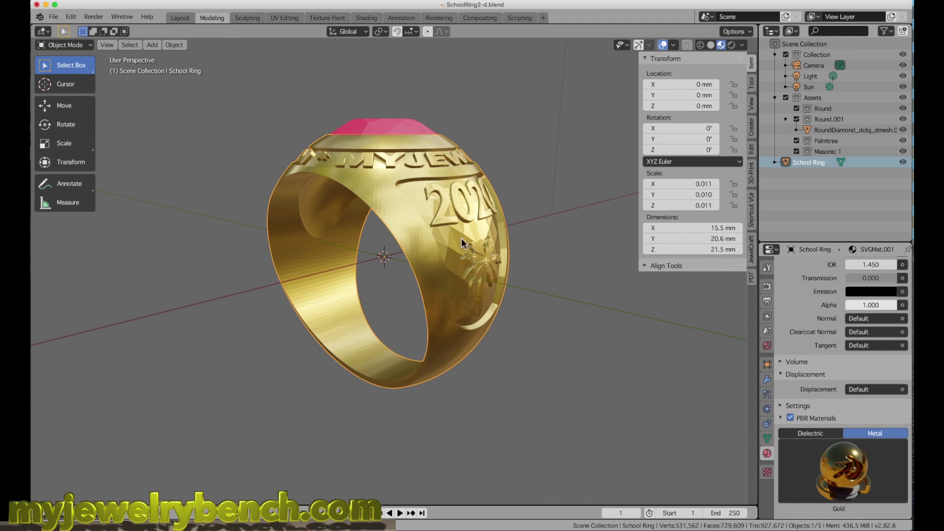
Step: Orbit to the gem and 2020 emblem, then apply Shade Smooth to the ring
middle_drag(595, 218, 510, 247)
middle_drag(439, 276, 439, 247)
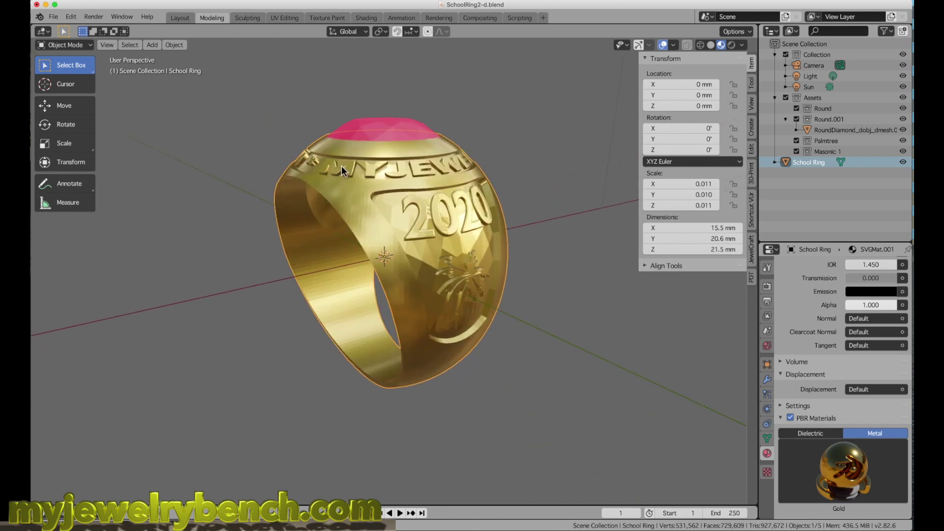
middle_drag(340, 205, 362, 234)
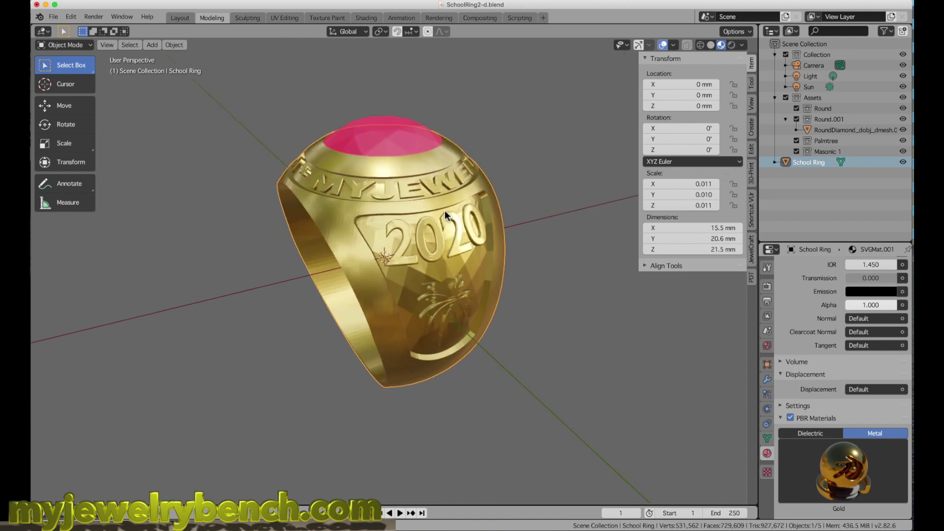
scroll(347, 225, up, 6)
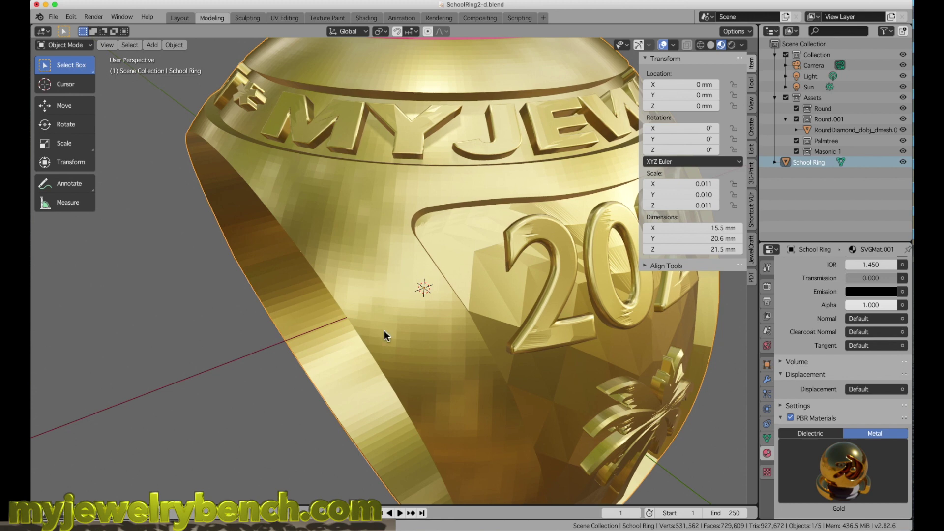
right_click(348, 194)
mouse_move(347, 193)
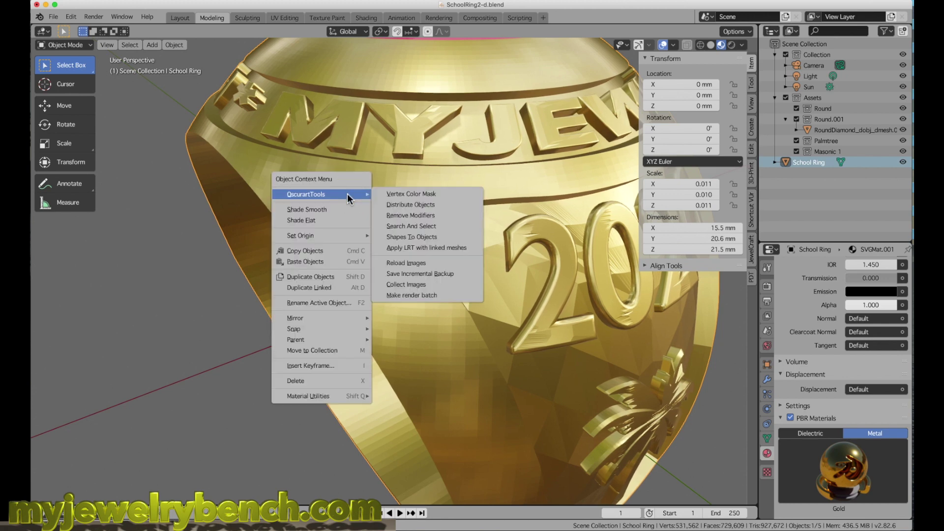
click(312, 213)
Step: Check the smoothed ring from the PMG, Masonic and 2020 sides
scroll(380, 193, down, 6)
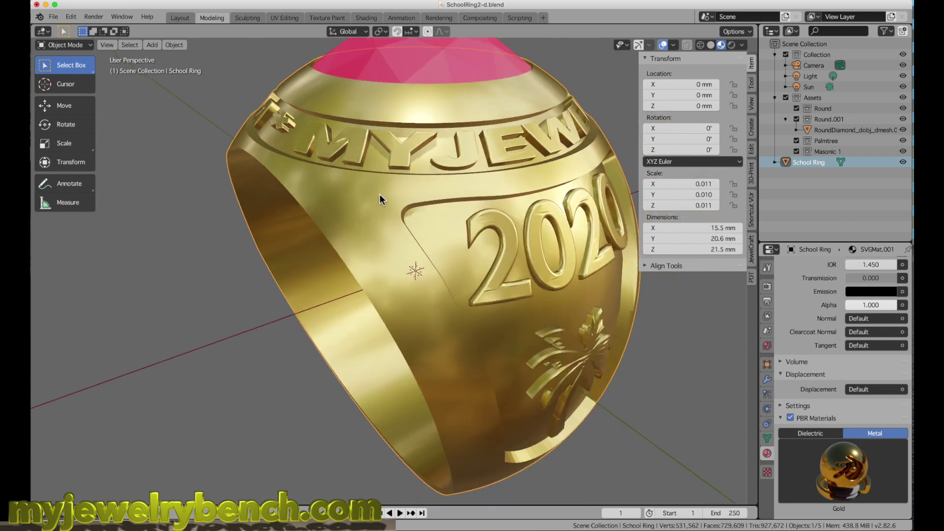
middle_drag(379, 194, 389, 211)
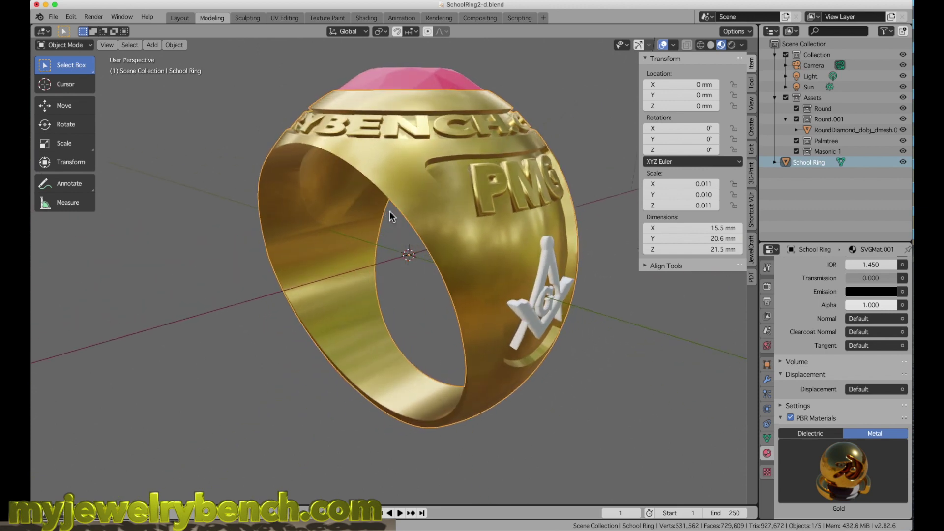
middle_drag(375, 154, 321, 136)
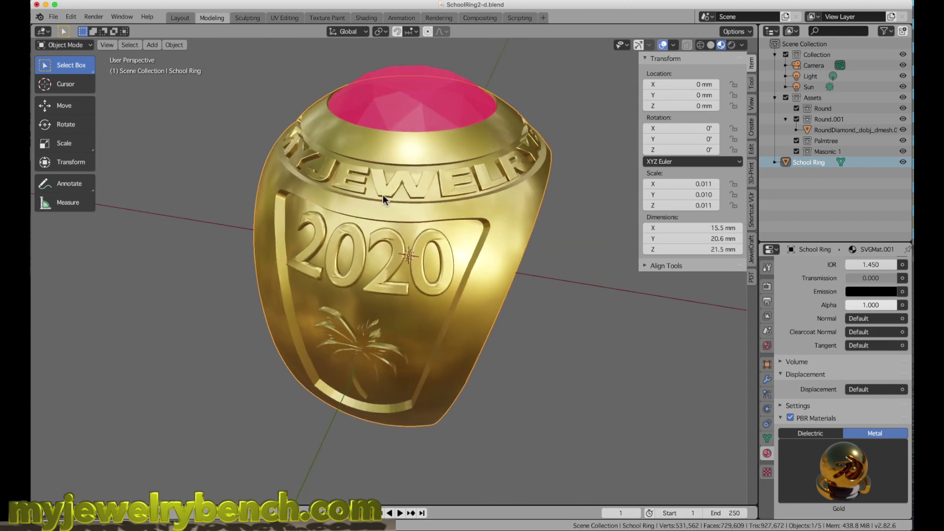
middle_drag(383, 193, 359, 198)
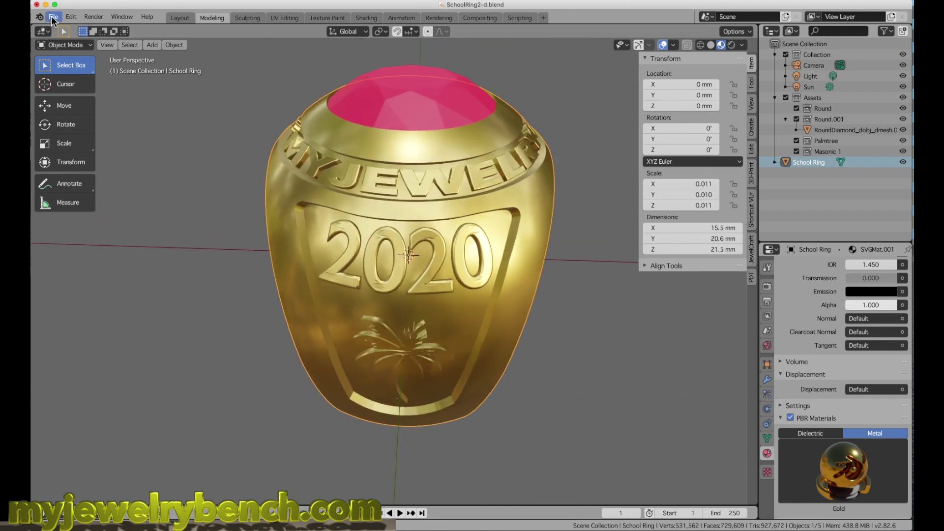
click(52, 17)
Step: Save the ring as SchoolRing2-e.blend by changing the version letter from d to e
click(71, 95)
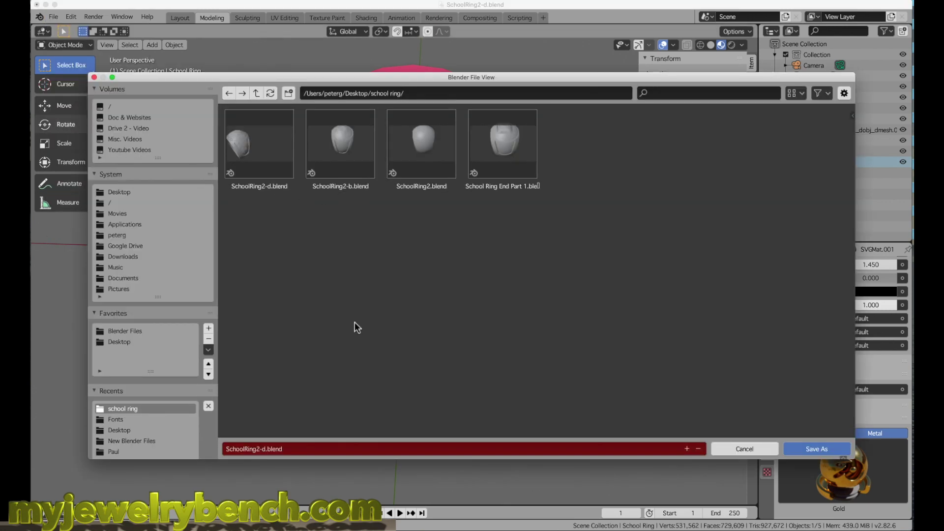
click(263, 449)
click(266, 449)
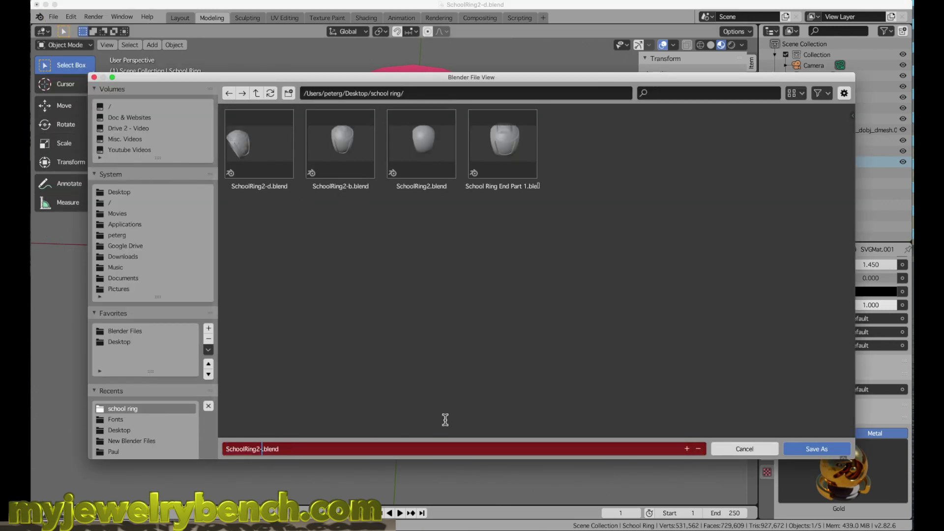
key(Return)
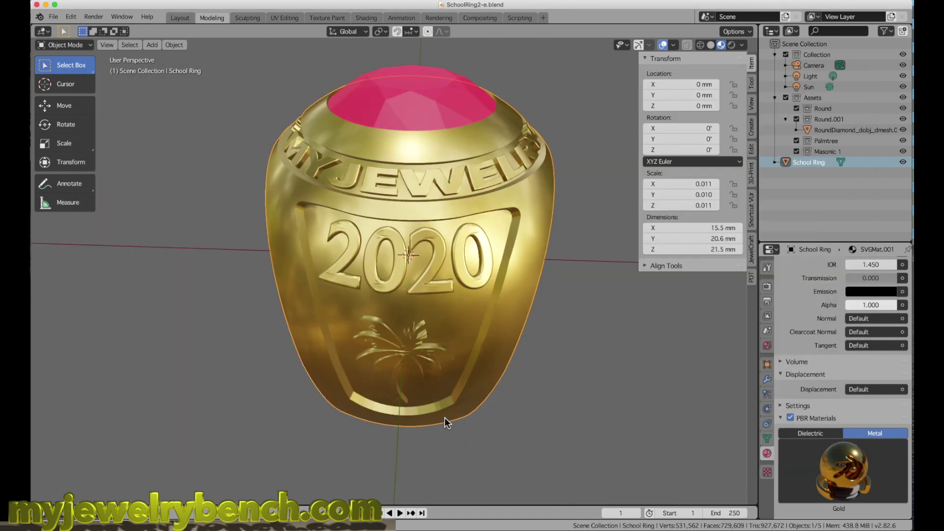
Step: Reselect the school ring and add an Edge Split modifier in Modifier Properties
middle_drag(440, 337, 388, 332)
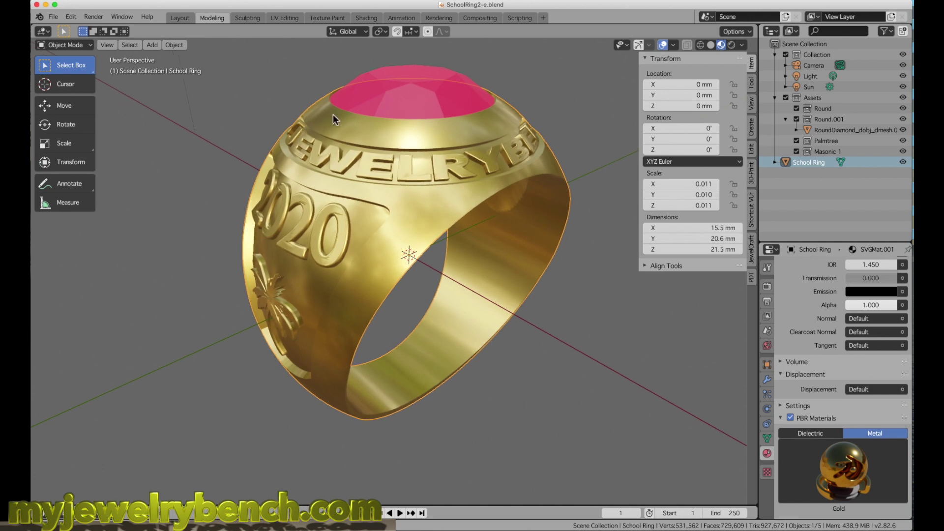
right_click(370, 173)
click(365, 174)
click(622, 369)
click(368, 215)
click(768, 380)
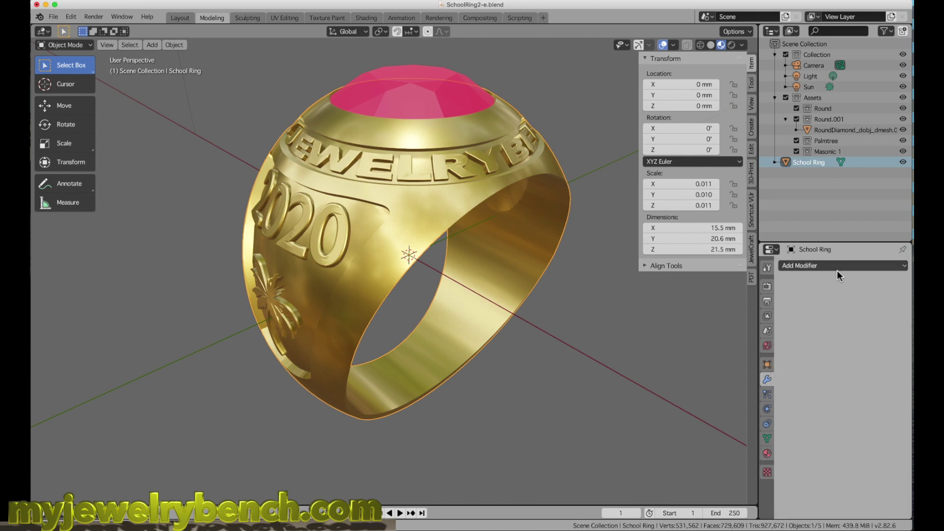
click(818, 266)
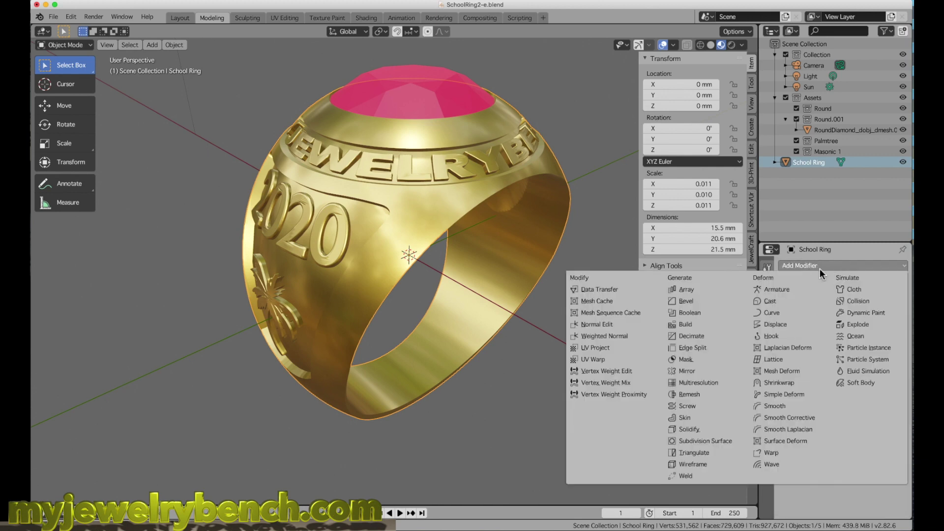
click(695, 347)
Step: Orbit around the ring's 2020 side and opening to inspect the edge-split result
middle_drag(445, 305, 522, 293)
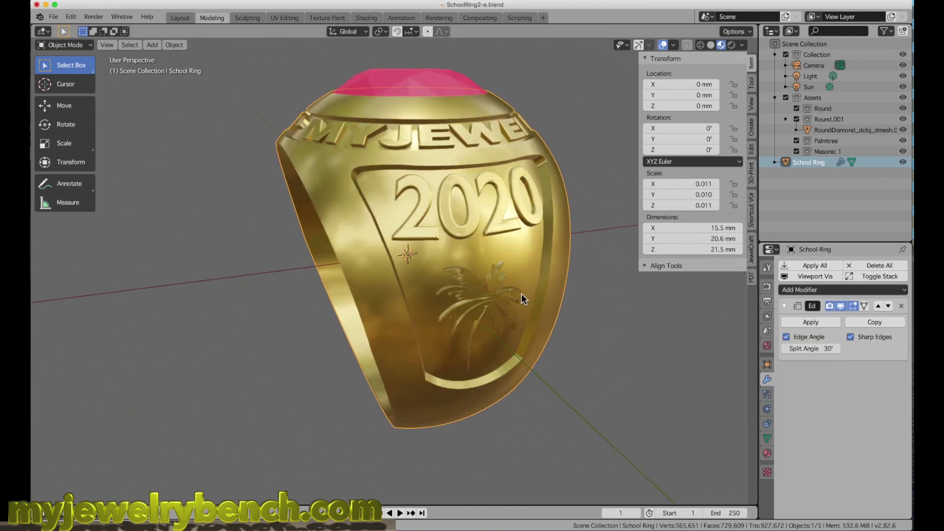
middle_drag(471, 273, 464, 254)
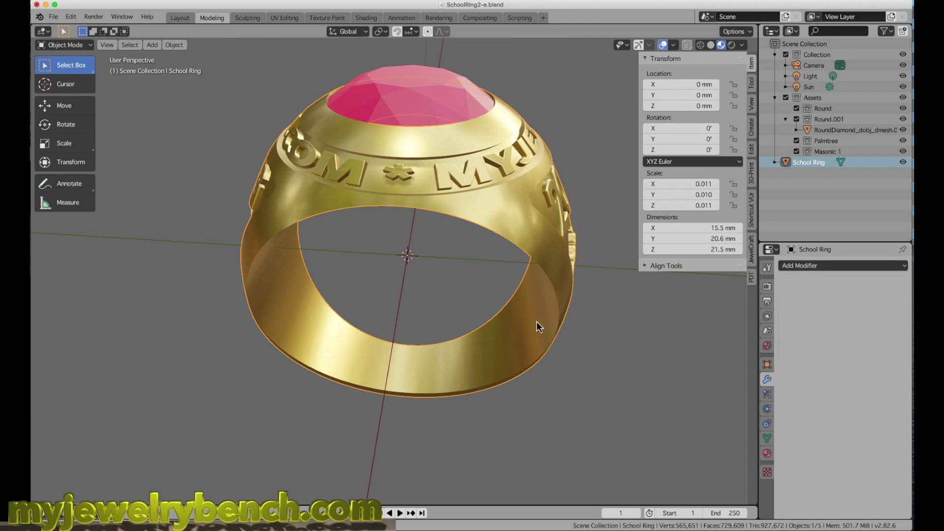
middle_drag(536, 322, 467, 287)
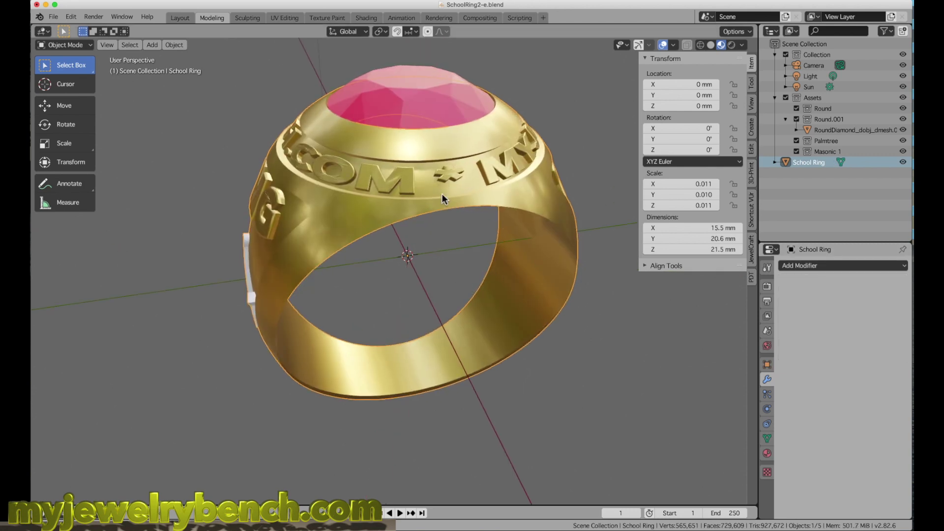
Step: Orbit to a top-down view to check the PMG lettering, Masonic emblem and groove
middle_drag(442, 194, 481, 219)
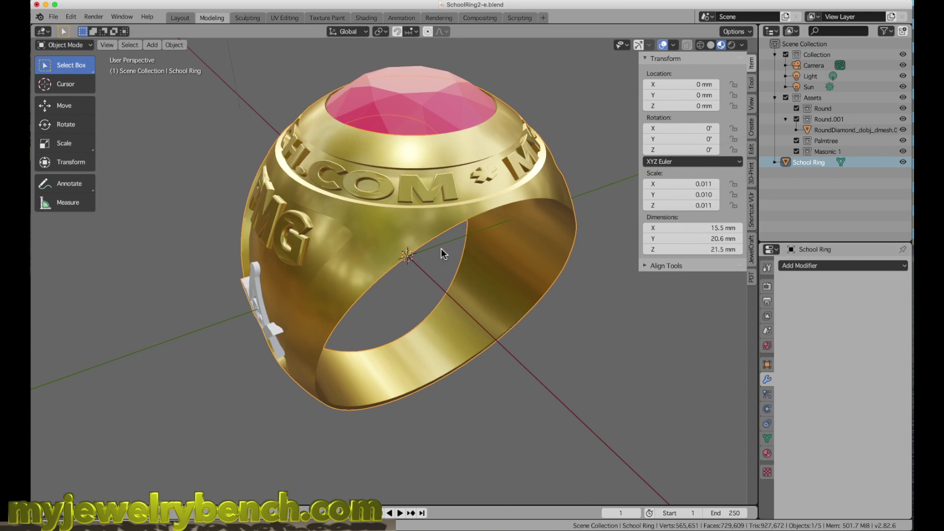
middle_drag(319, 179, 381, 210)
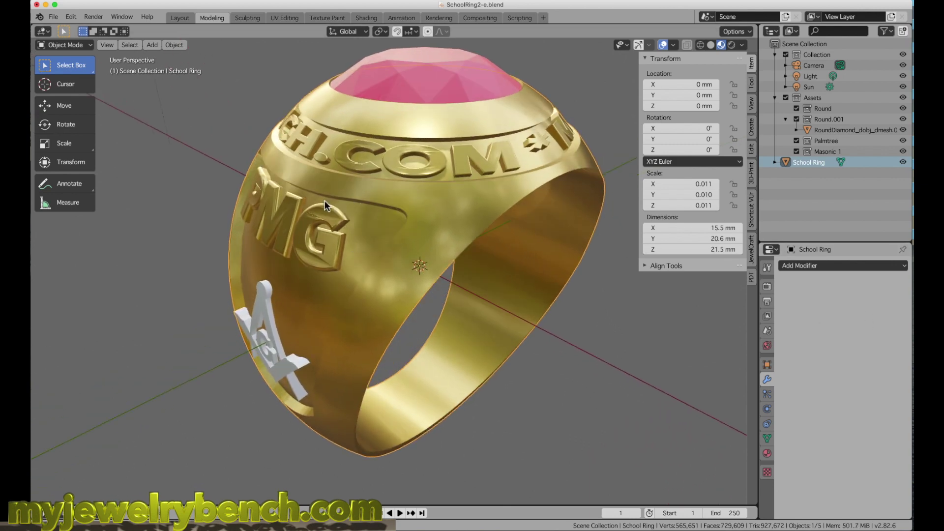
middle_drag(325, 200, 329, 190)
middle_drag(335, 229, 325, 233)
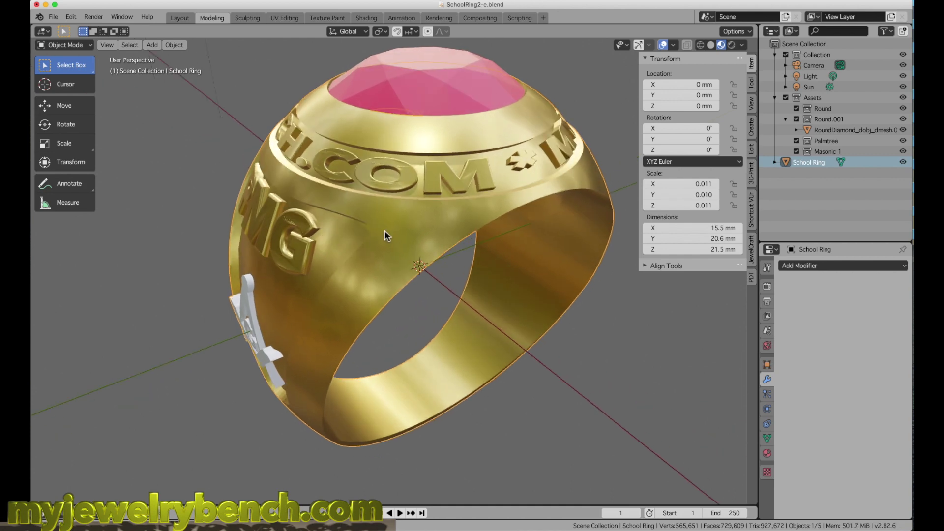
middle_drag(385, 230, 352, 243)
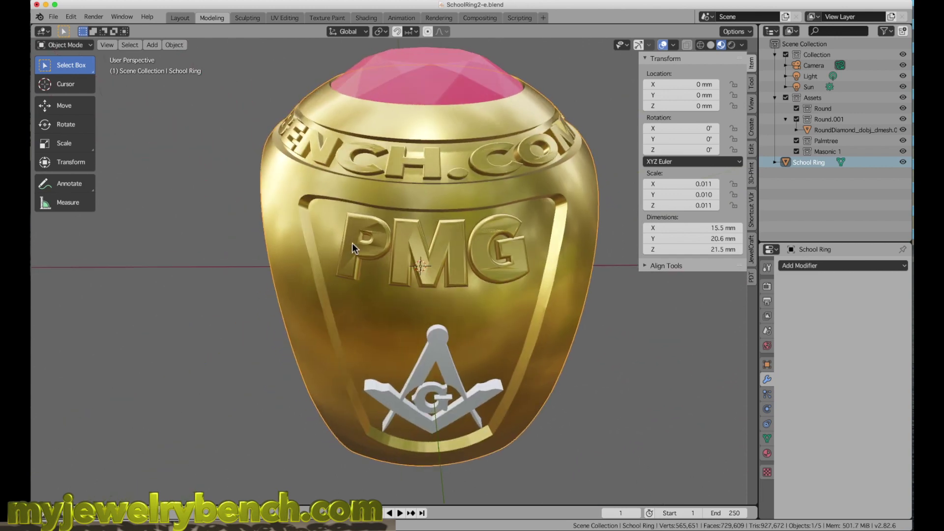
Step: Zoom in on the side shank and inner band lettering, then bring up the ring's object menu
scroll(381, 275, up, 2)
middle_drag(386, 273, 394, 273)
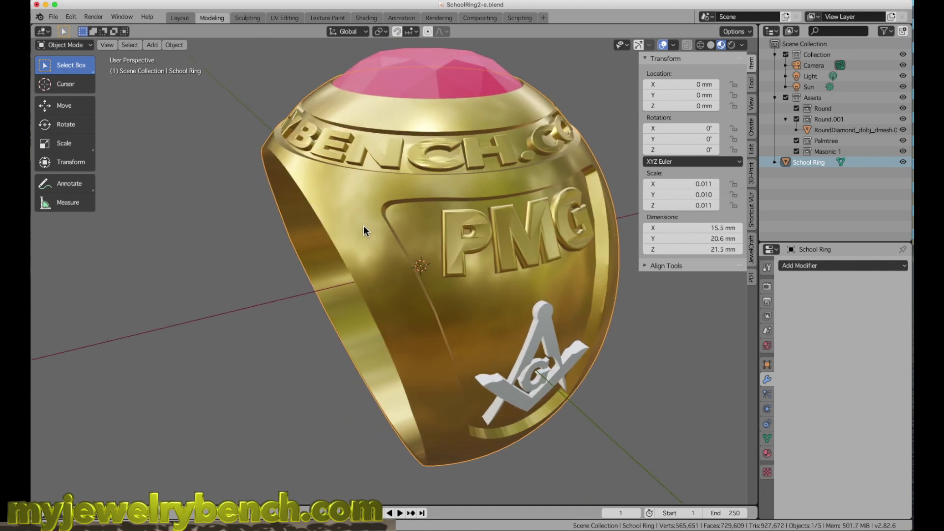
middle_drag(364, 225, 374, 294)
middle_drag(303, 209, 343, 214)
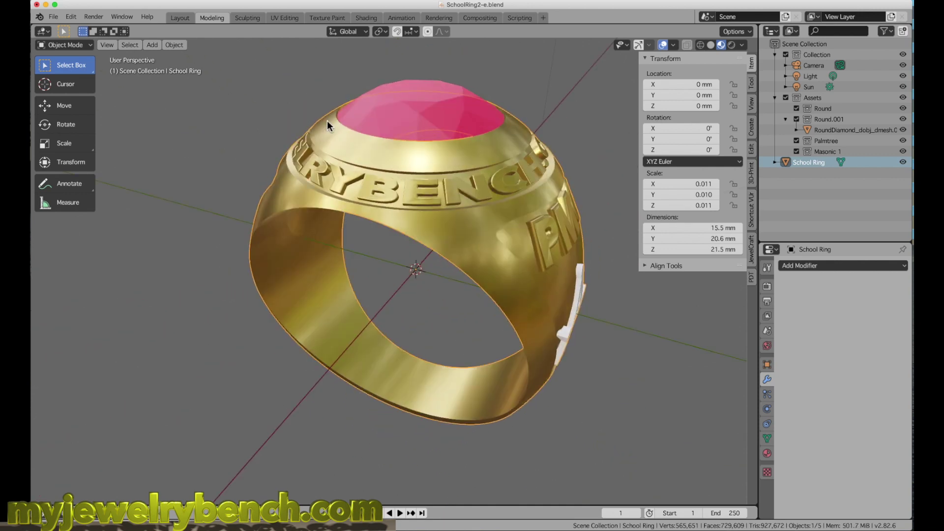
right_click(328, 174)
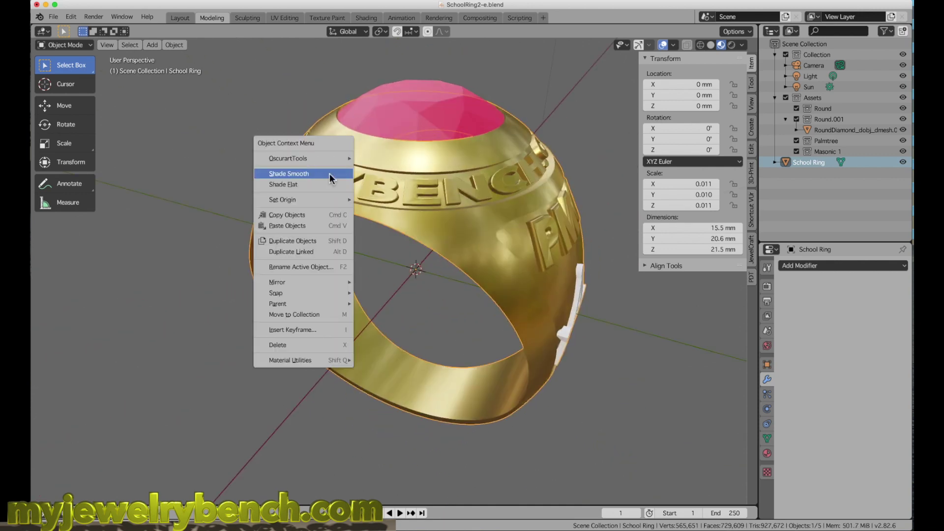
click(329, 174)
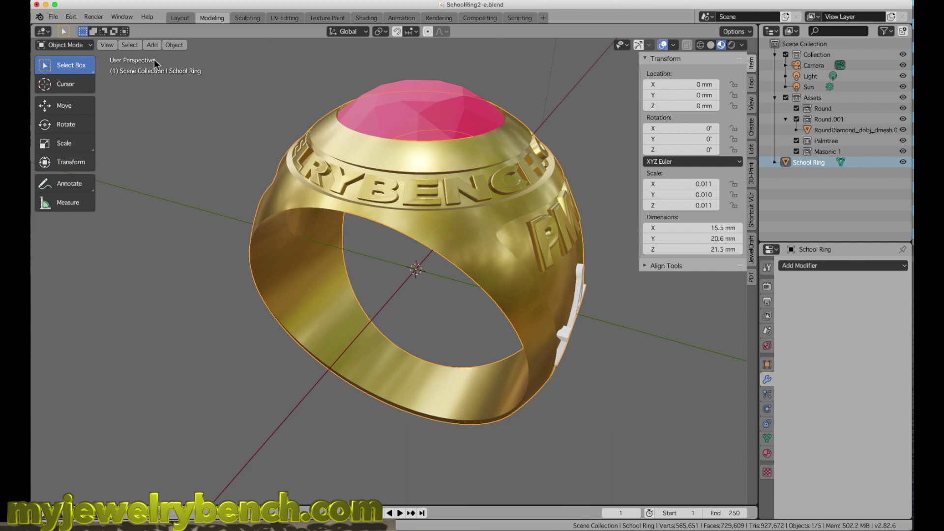
click(54, 18)
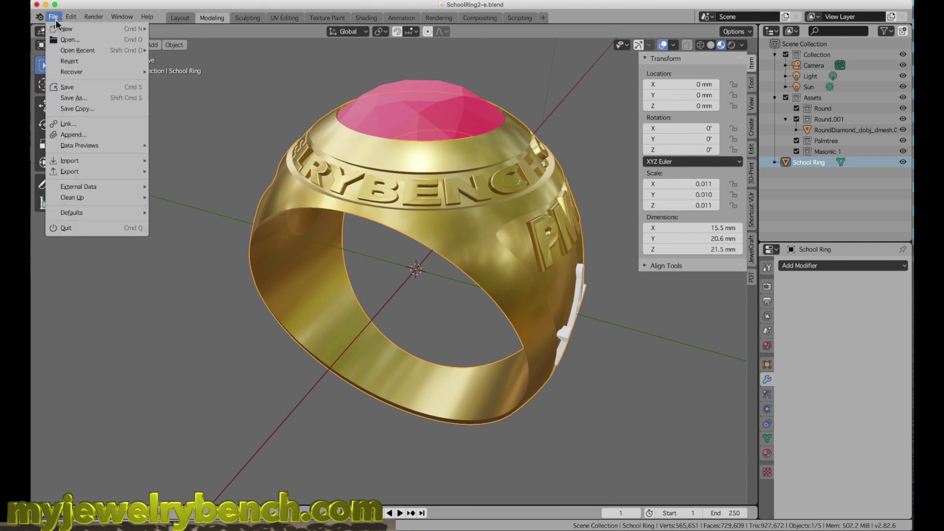
mouse_move(87, 168)
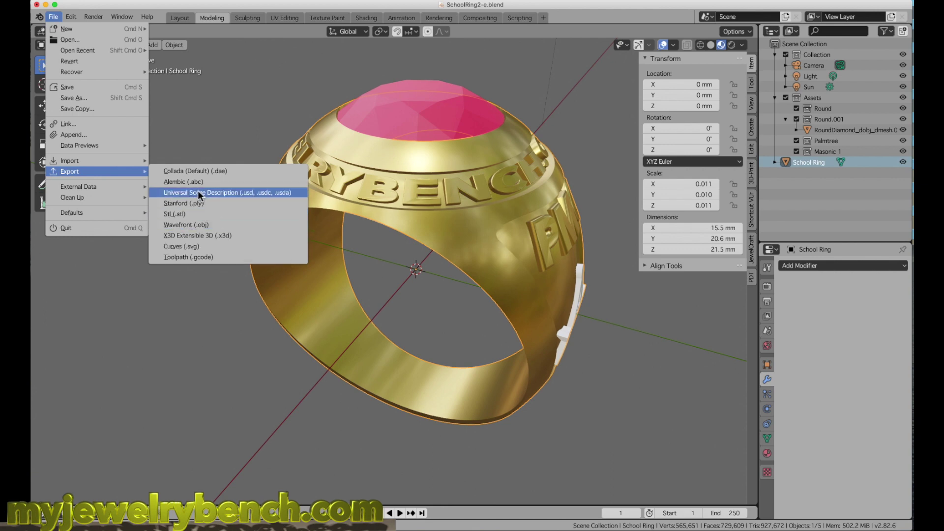
key(Escape)
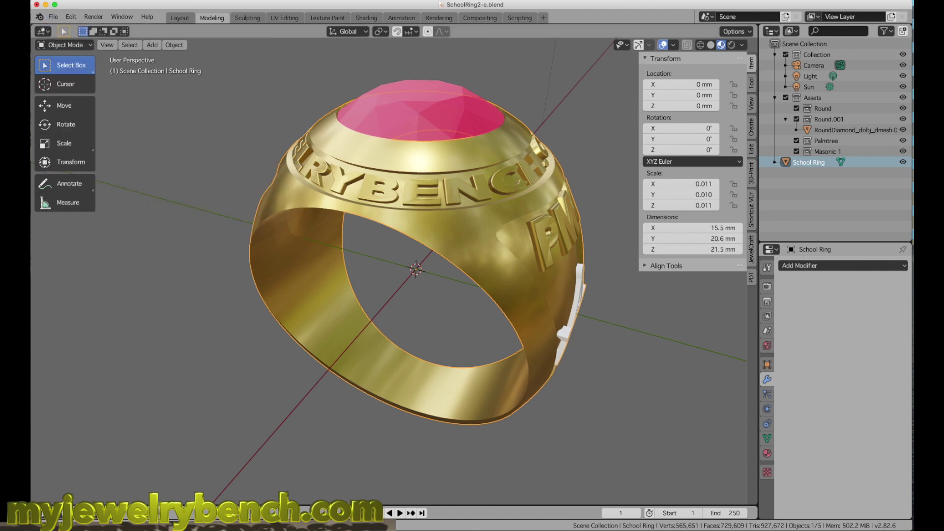
Step: Find the STL format add-on by searching 'stl' in the Preferences Add-ons list
click(71, 16)
click(95, 168)
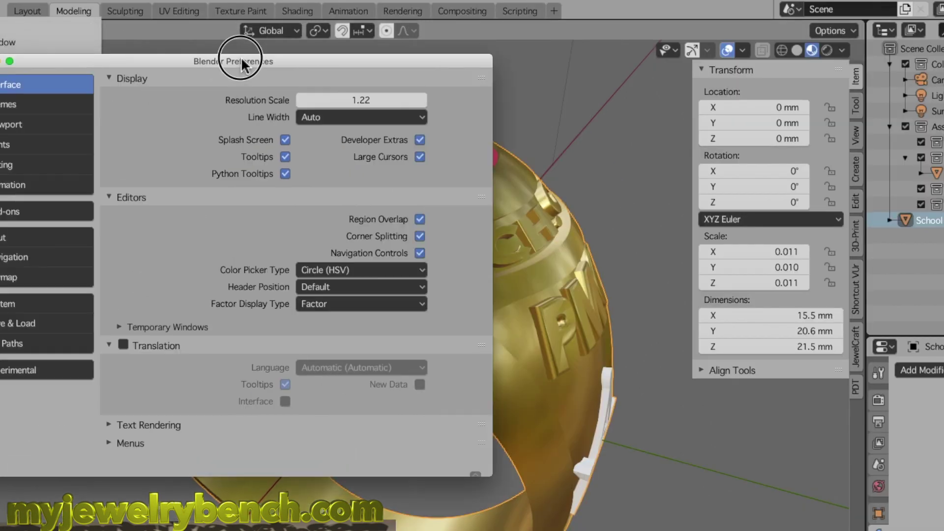
drag(241, 62, 404, 61)
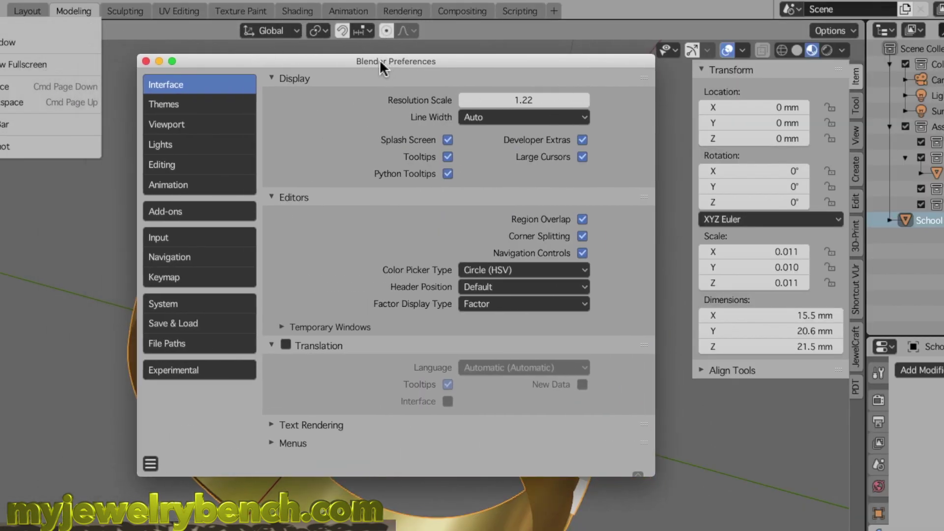
click(173, 210)
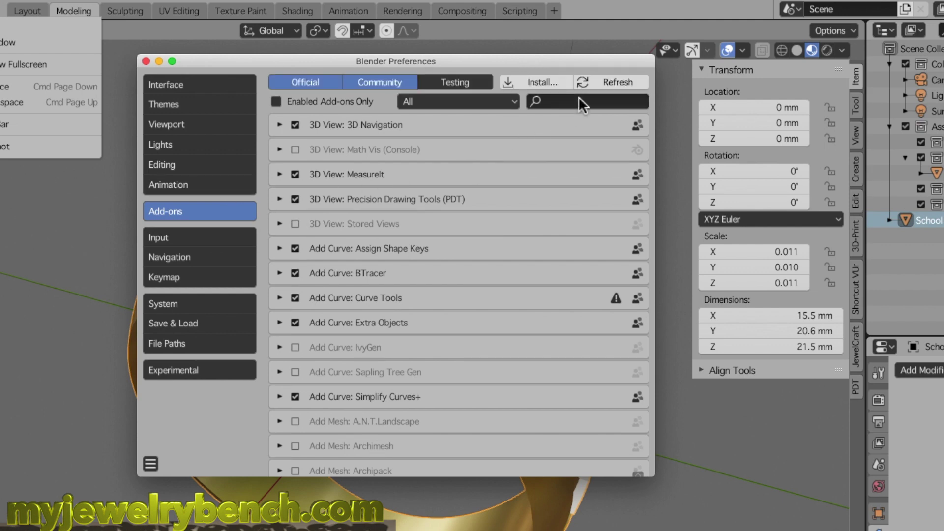
click(548, 105)
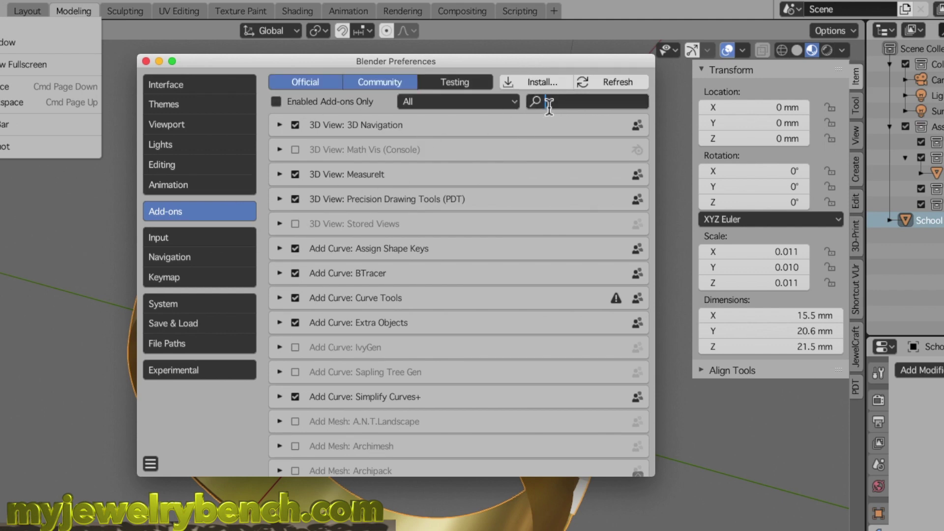
text(s)
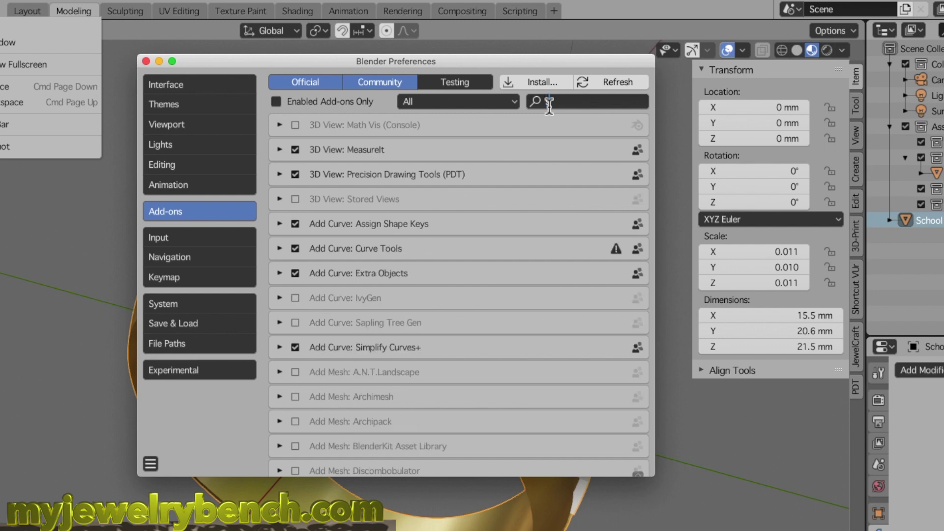
text(y)
key(BackSpace)
text(t)
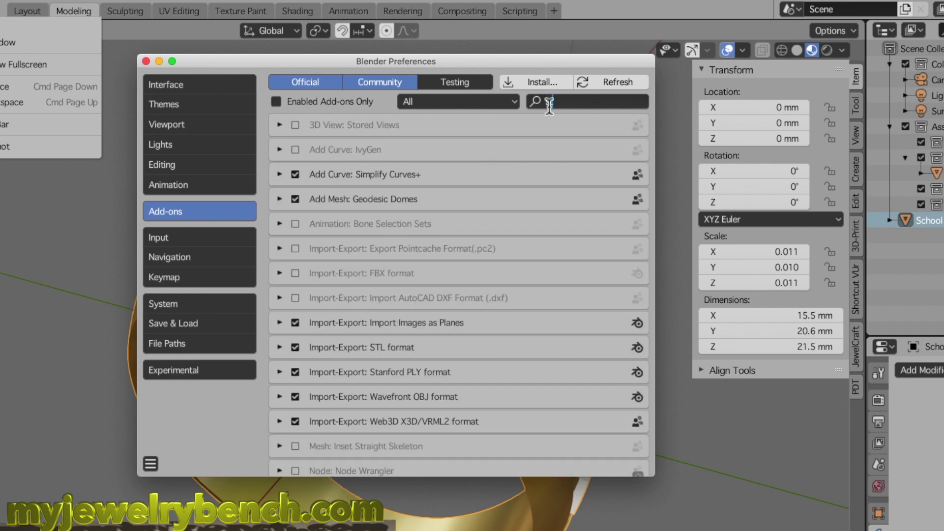
text(l)
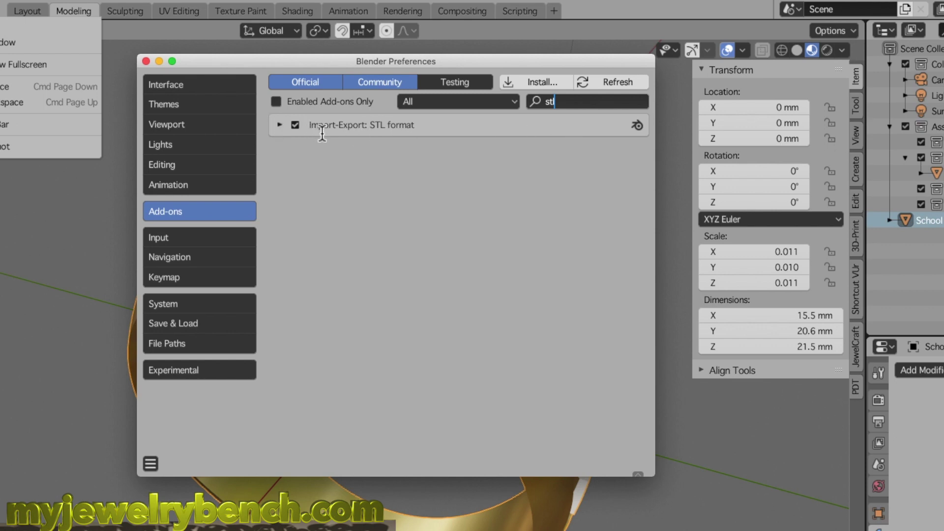
key(Return)
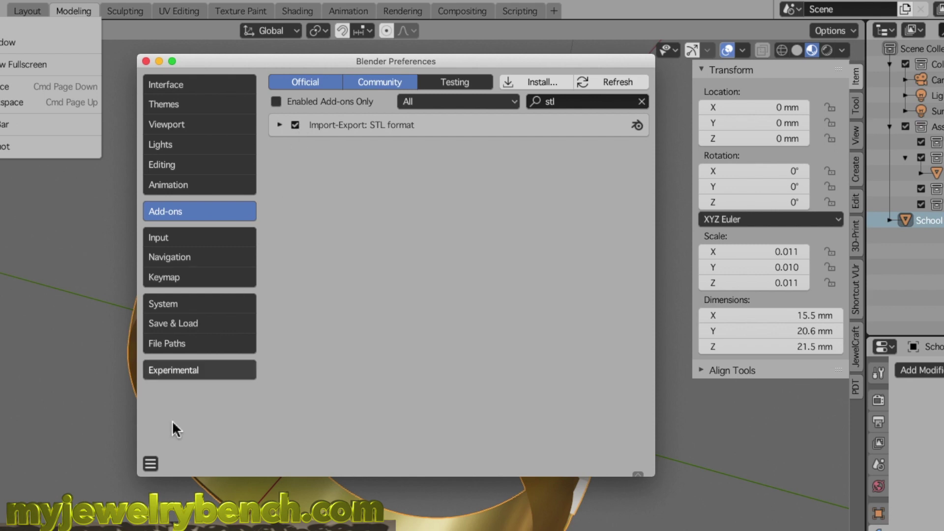
Step: Save the preferences and close the Preferences window
click(150, 464)
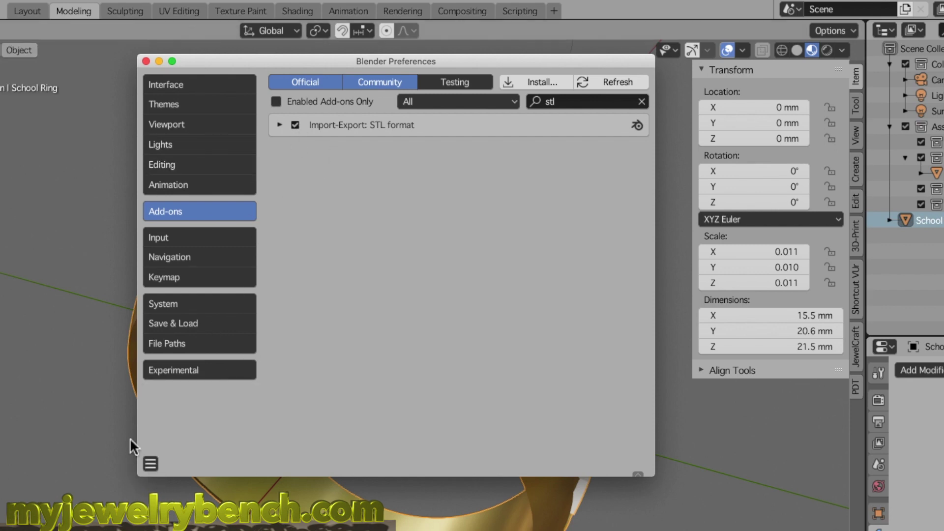
click(151, 464)
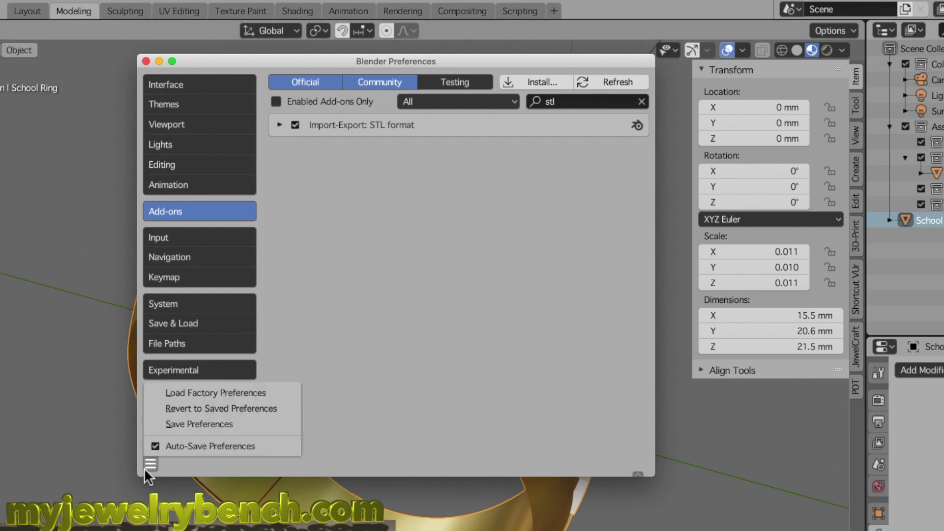
click(188, 424)
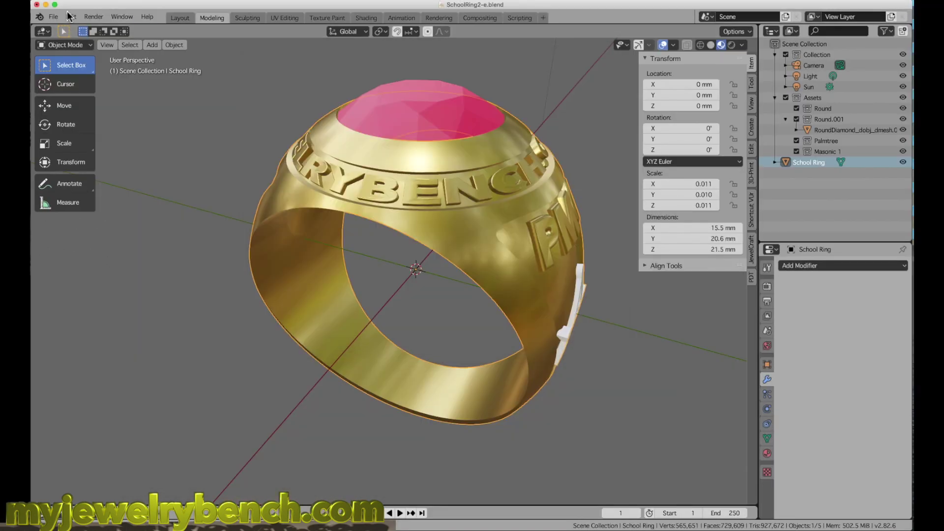
click(335, 158)
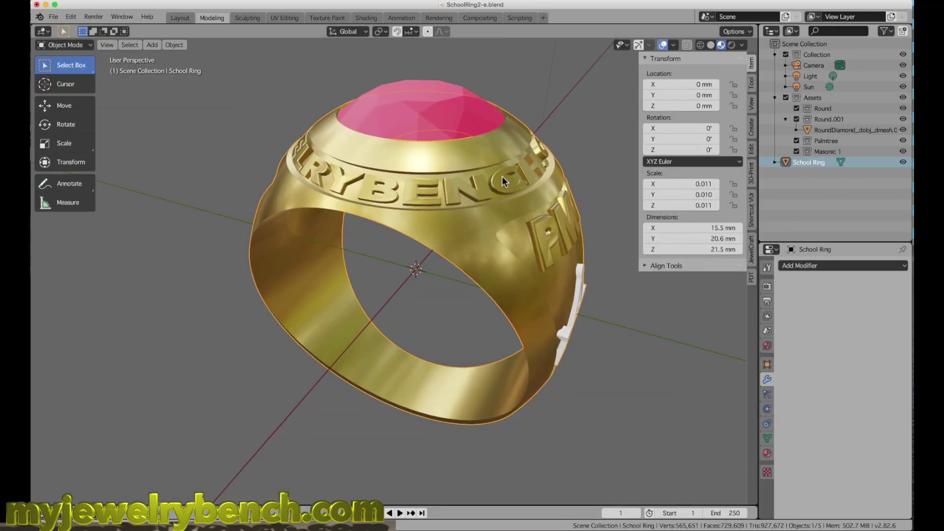
Step: Export the selected ring only as SchoolRing2-e.stl via File > Export > Stl
click(54, 17)
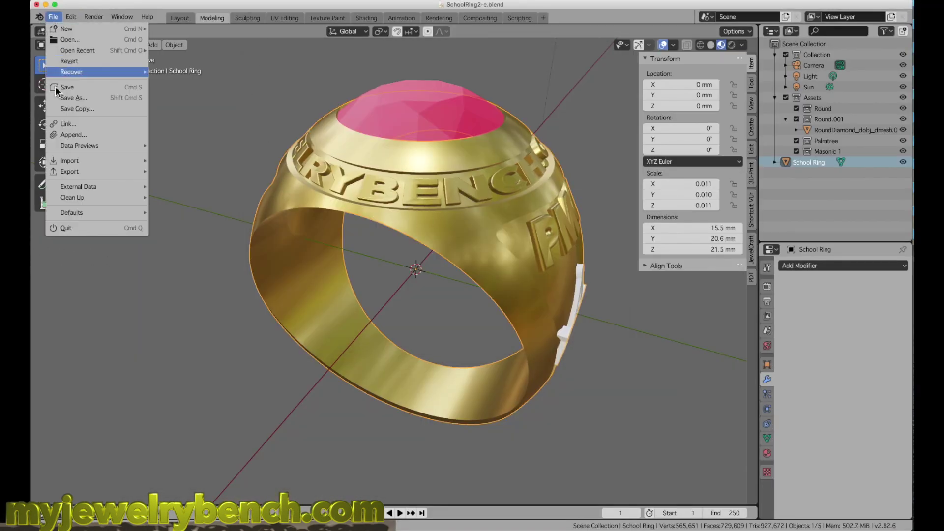
mouse_move(71, 172)
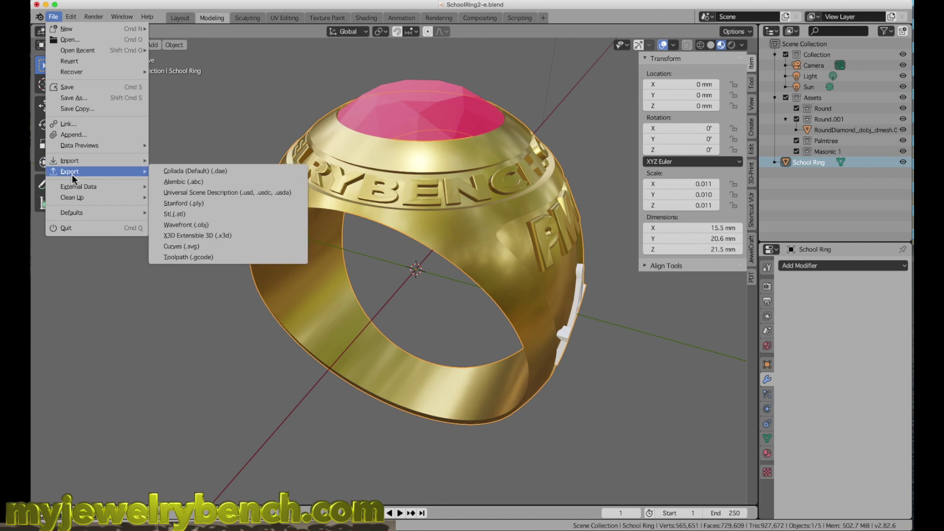
click(200, 214)
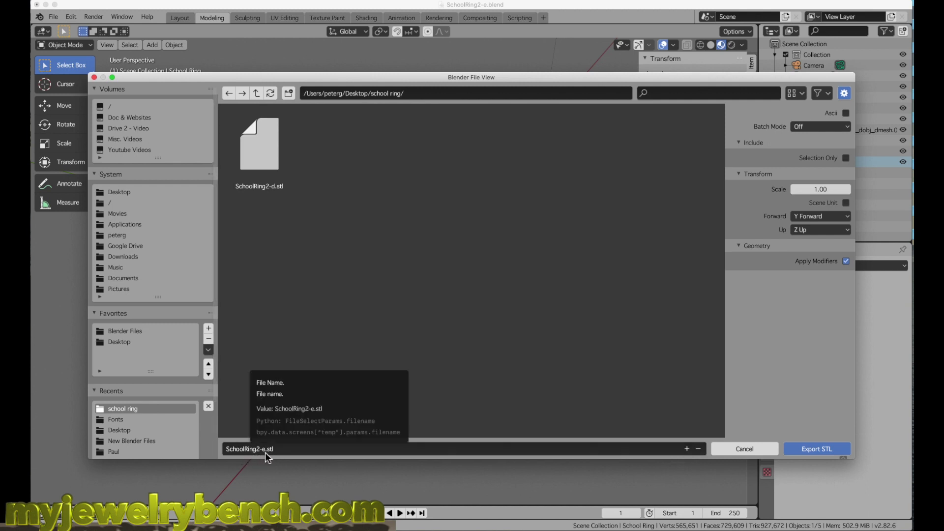
click(846, 159)
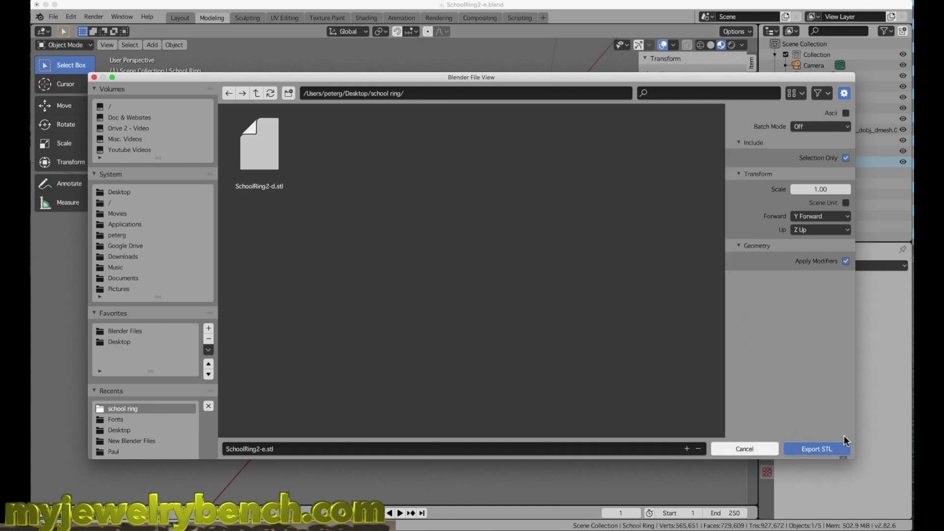
click(817, 451)
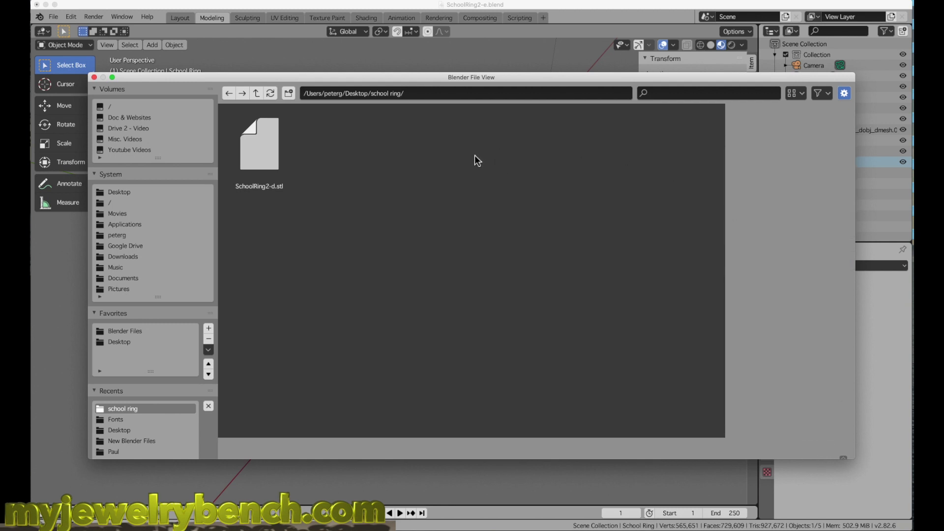
key(Escape)
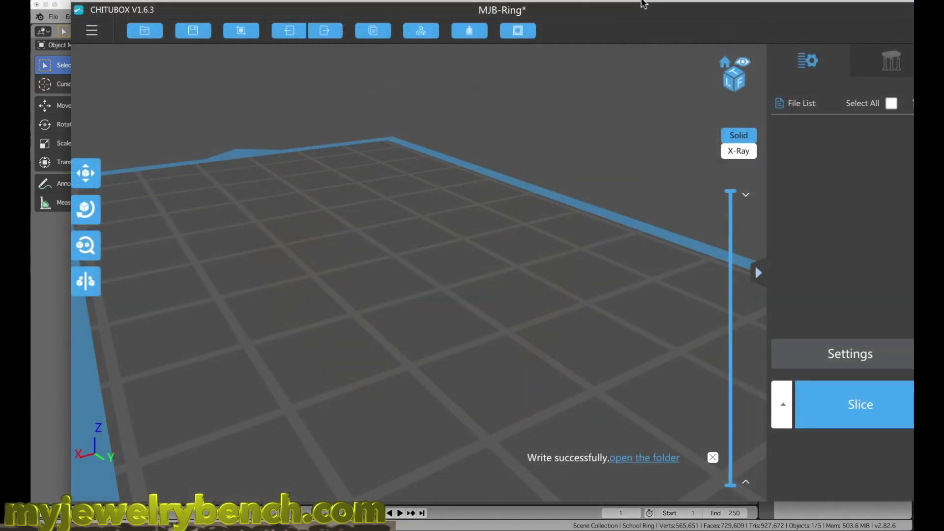
Step: Open SchoolRing2-e.stl in CHITUBOX so the ring sits on the build plate
drag(643, 5, 606, 13)
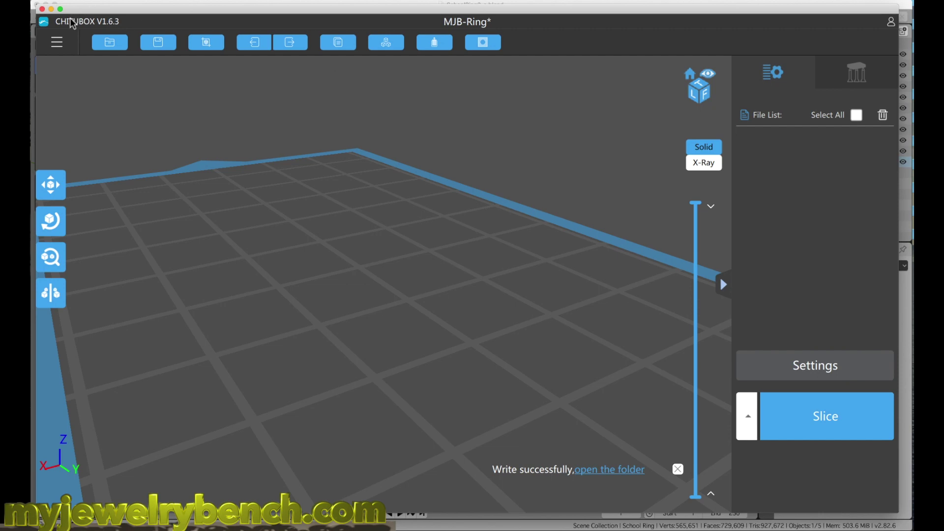
click(57, 44)
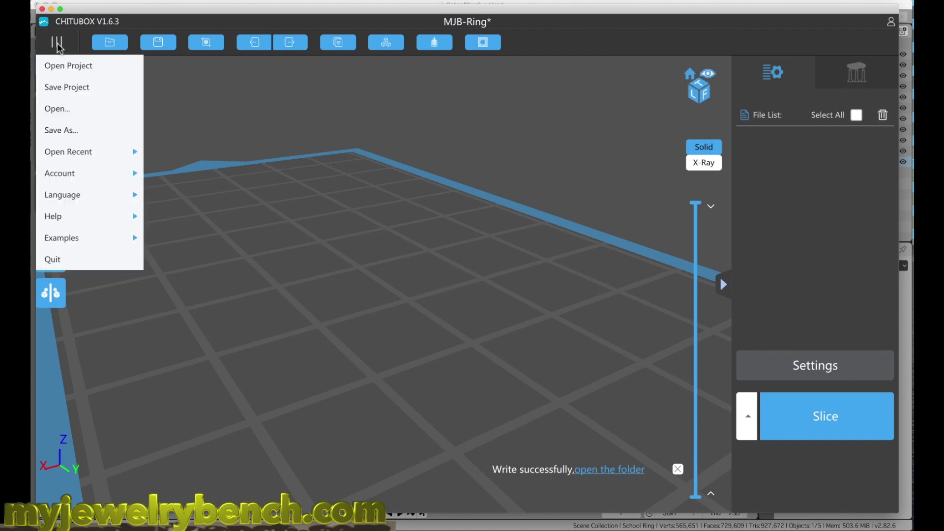
click(58, 109)
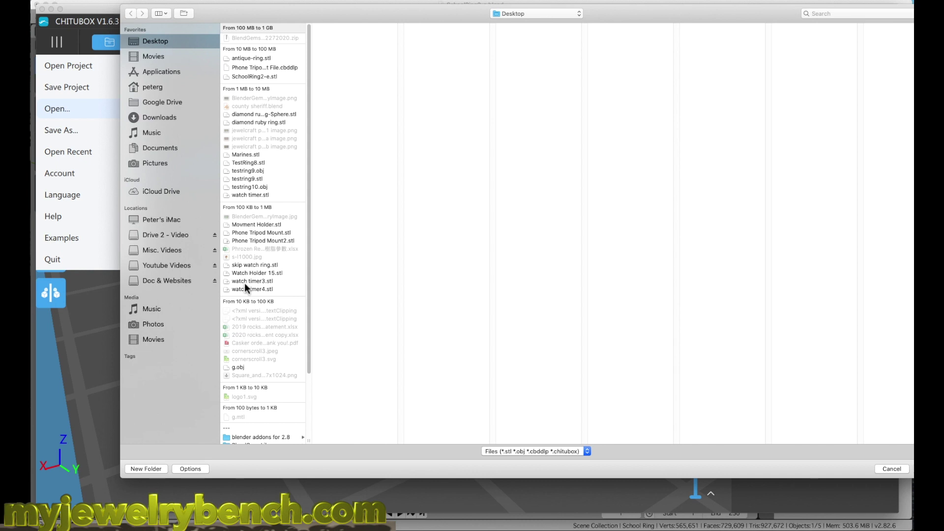
click(246, 77)
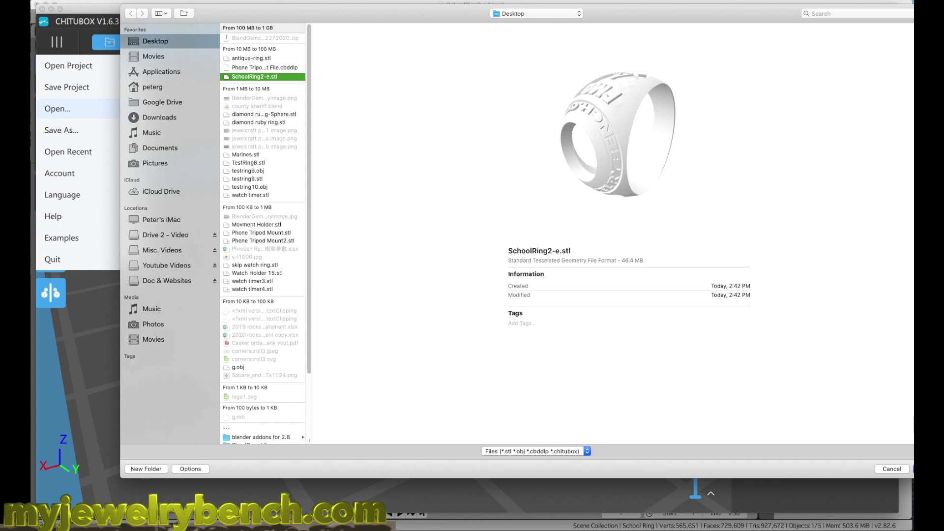
key(Return)
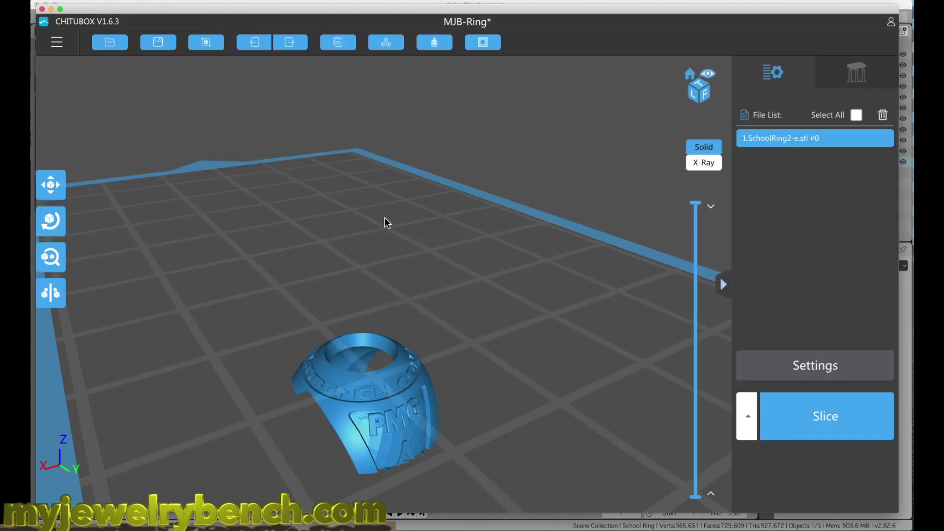
Step: Scale the ring uniformly to a 28.50 mm Z height, 132.53% of original
drag(317, 262, 386, 286)
click(60, 263)
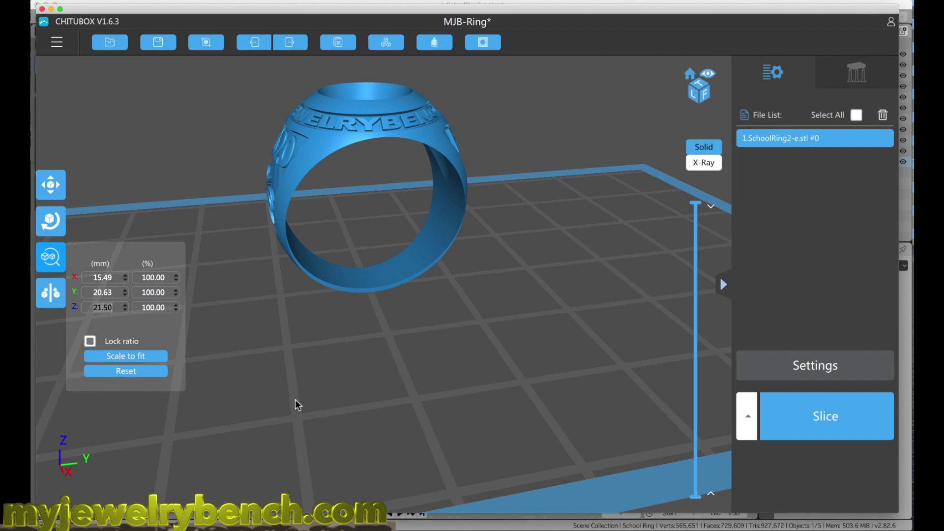
key(BackSpace)
key(BackSpace)
key(BackSpace)
key(BackSpace)
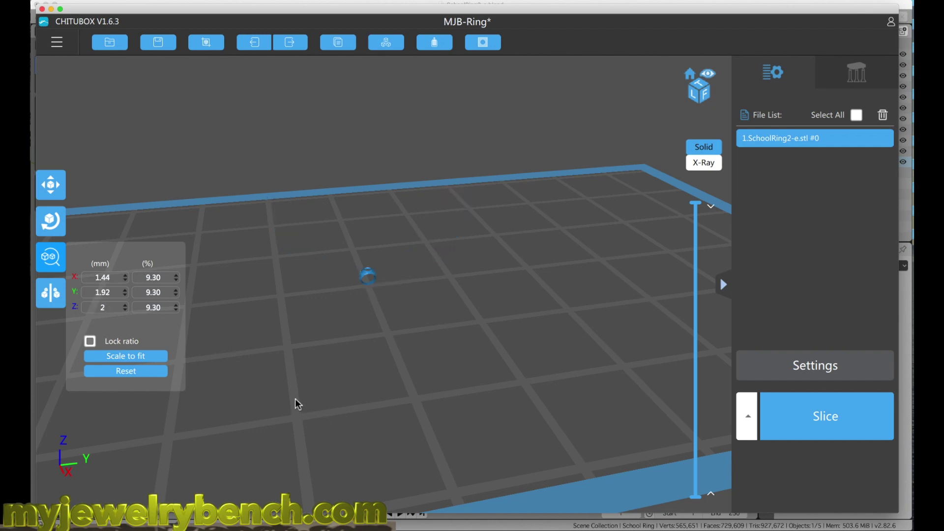
text(8.5)
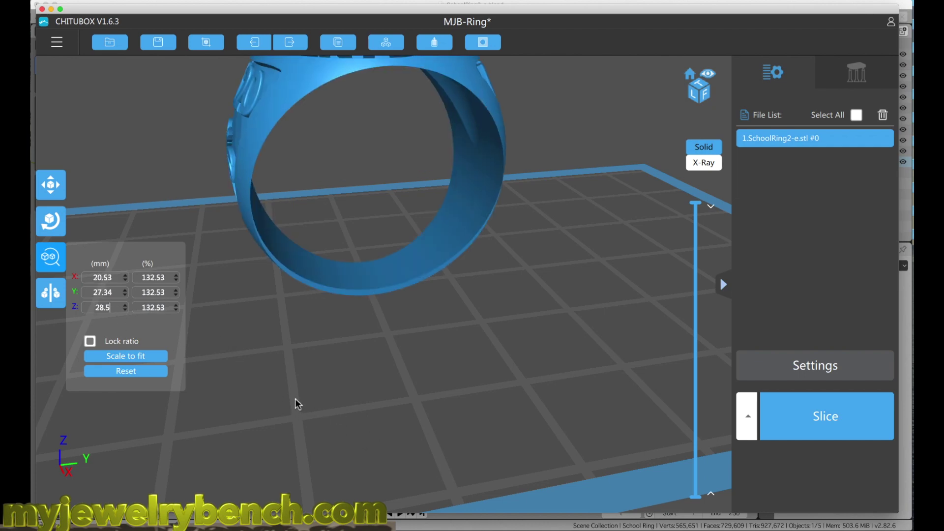
text(0)
scroll(318, 385, down, 2)
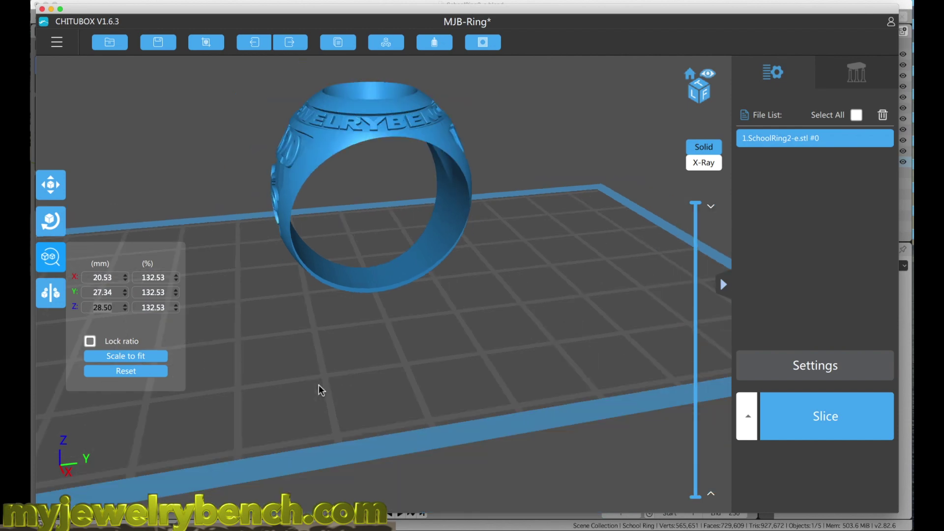
click(322, 367)
drag(323, 367, 253, 350)
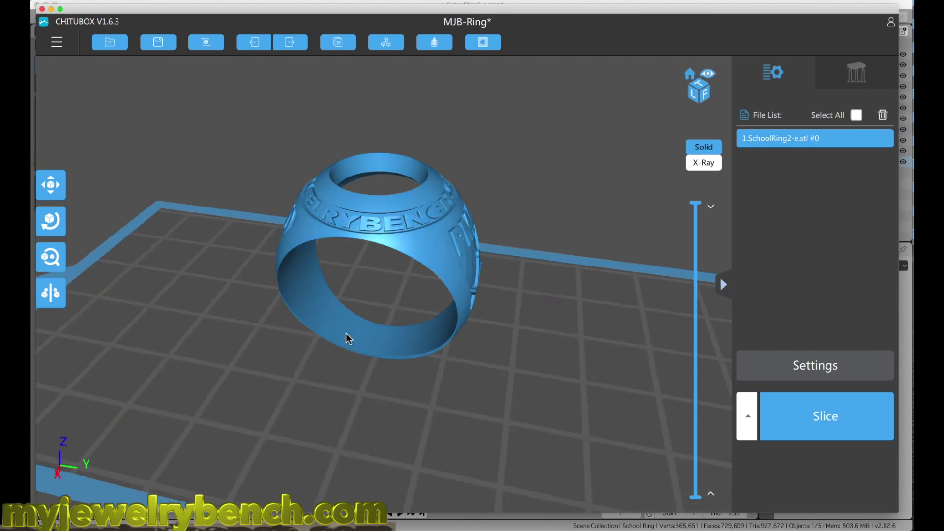
drag(345, 336, 297, 343)
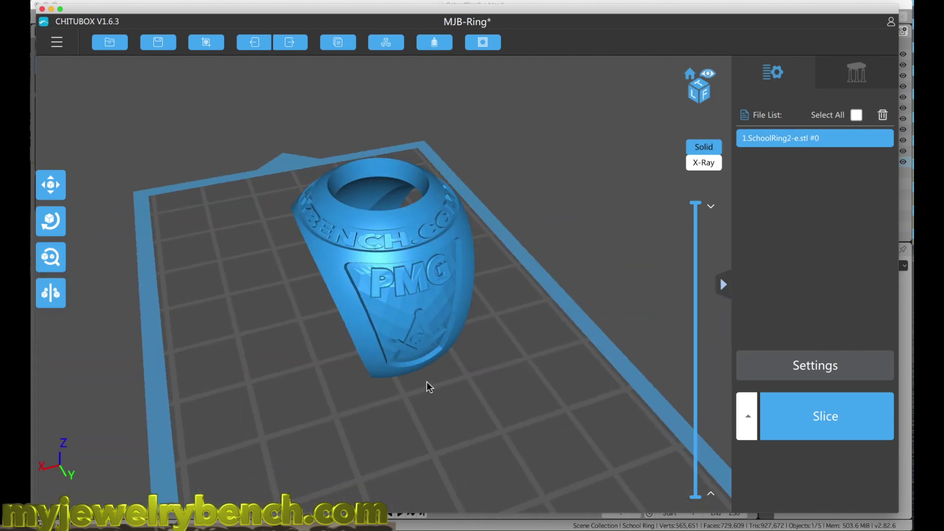
drag(296, 386, 394, 363)
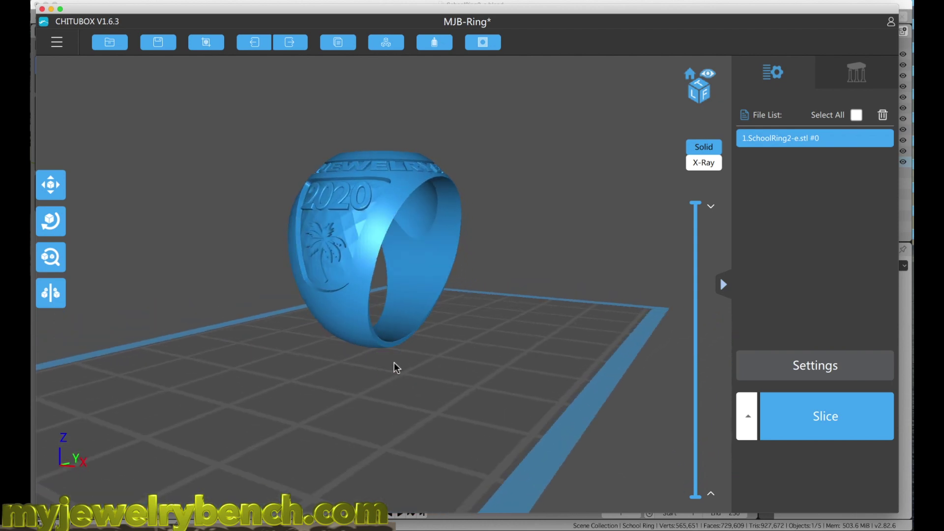
drag(315, 408, 379, 297)
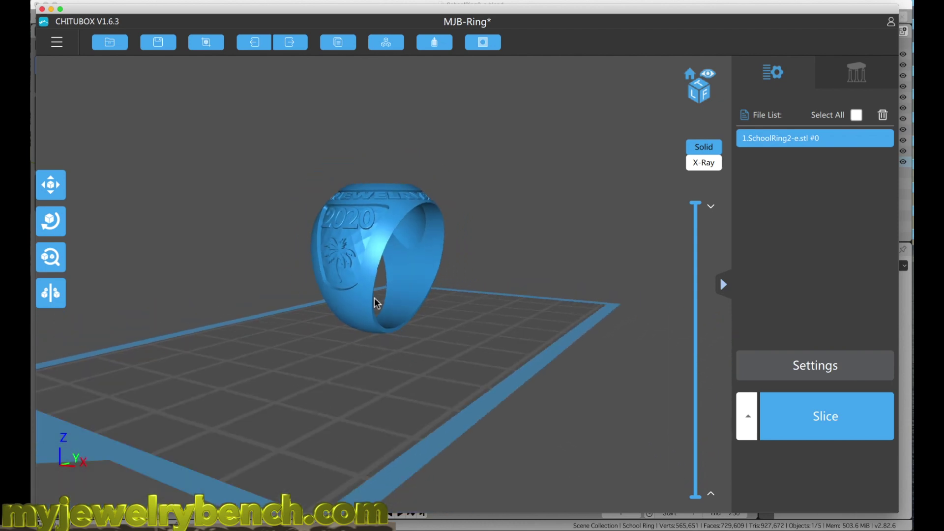
scroll(383, 194, up, 3)
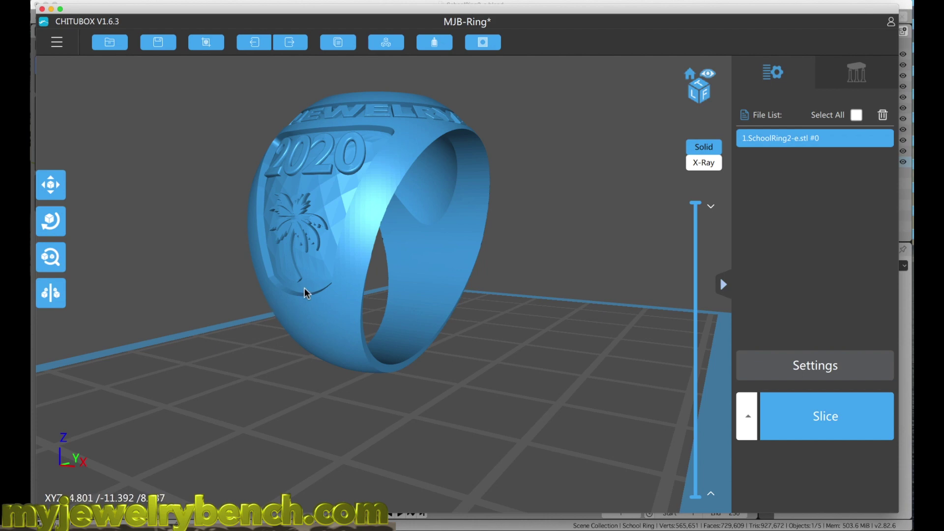
drag(305, 291, 341, 228)
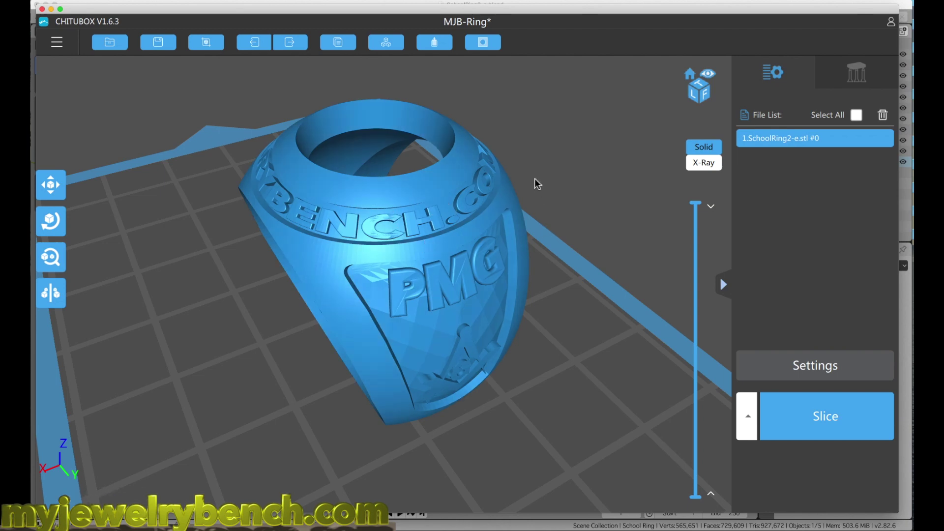
click(359, 308)
drag(359, 307, 467, 251)
drag(364, 309, 423, 253)
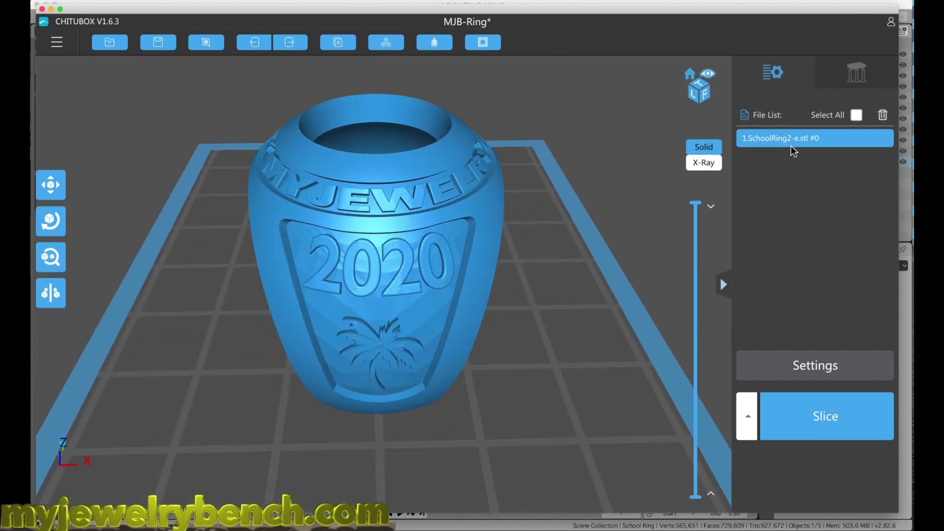
Step: Auto-generate Medium supports on a raft under the ring and view them from the side
click(870, 74)
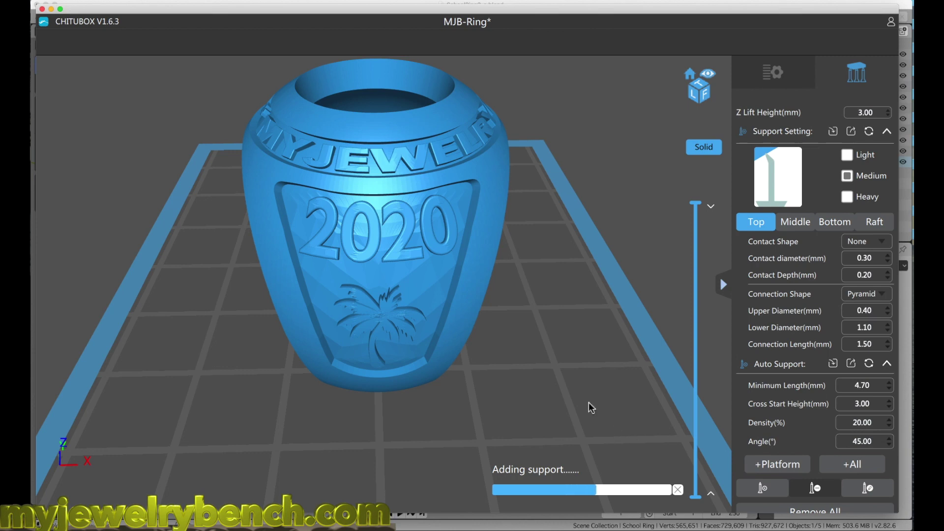
drag(589, 403, 407, 402)
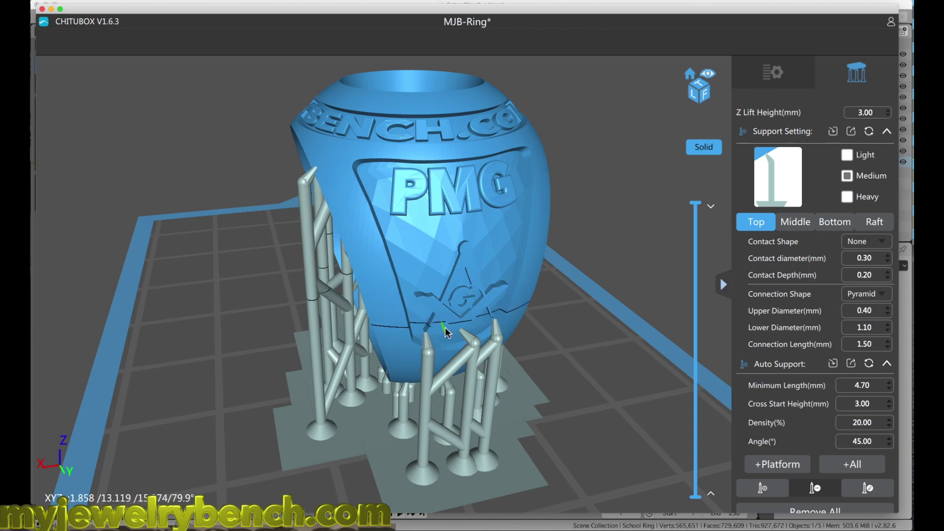
Step: Delete the two supports touching the PMG side's outer face
mouse_move(446, 333)
mouse_down()
mouse_move(438, 337)
mouse_move(446, 343)
mouse_up()
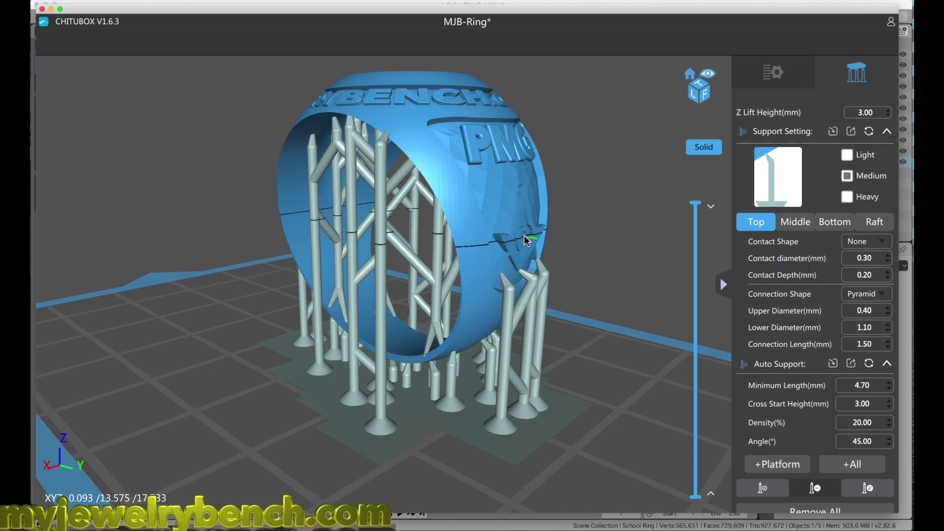
mouse_move(523, 268)
mouse_down()
mouse_move(362, 264)
mouse_move(508, 267)
mouse_up()
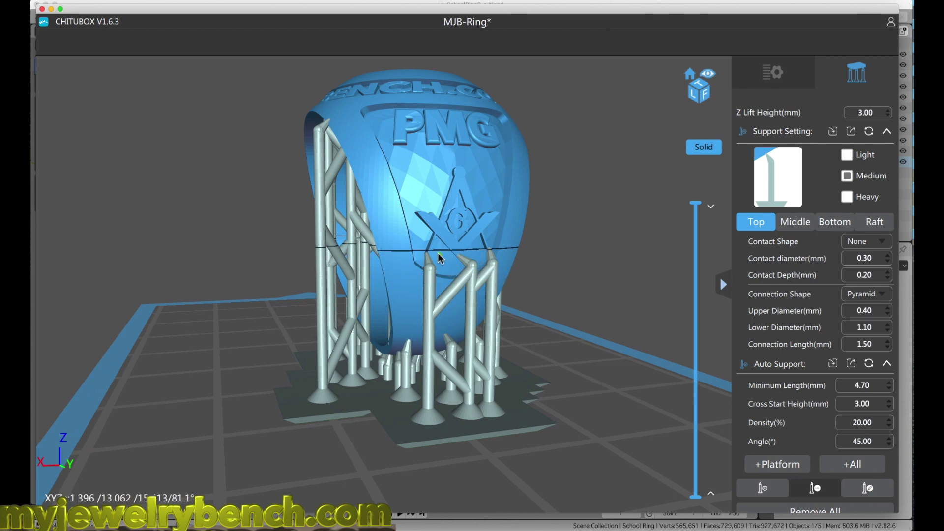
drag(439, 258, 472, 260)
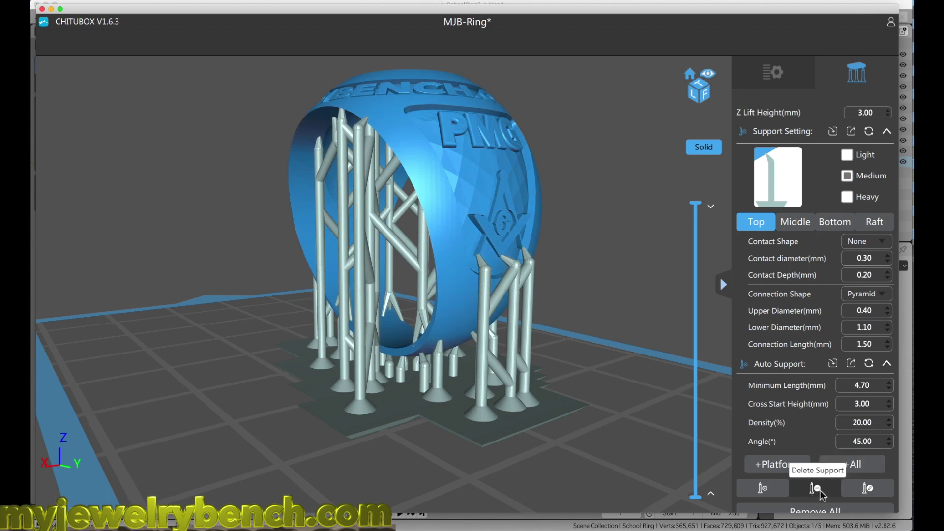
click(485, 320)
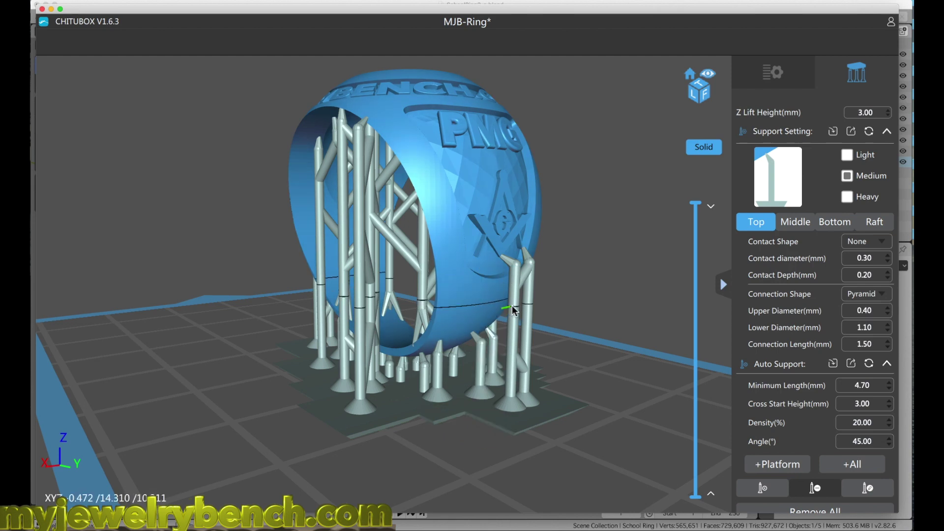
click(515, 311)
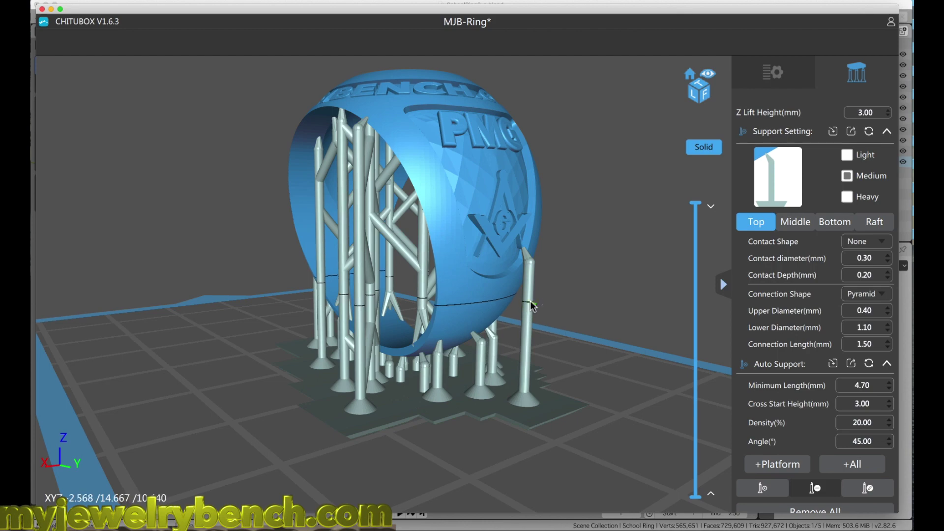
Step: Delete three supports on the 2020 side, including the one below the palm engraving
right_drag(510, 315, 584, 327)
right_drag(380, 316, 430, 276)
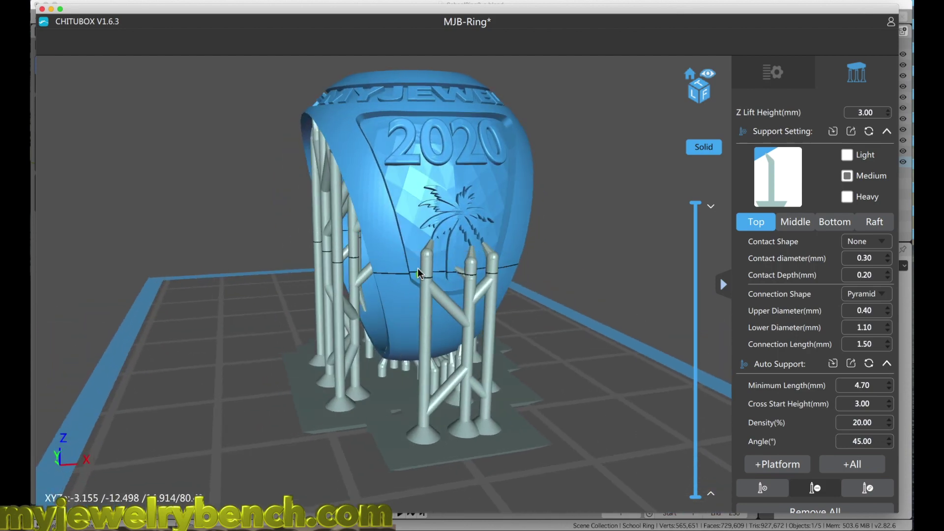
click(438, 283)
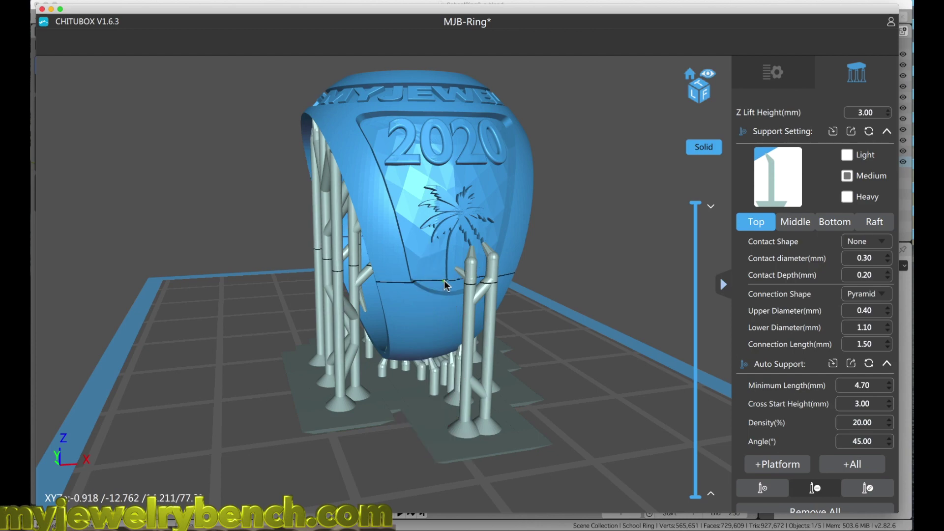
click(471, 310)
click(489, 300)
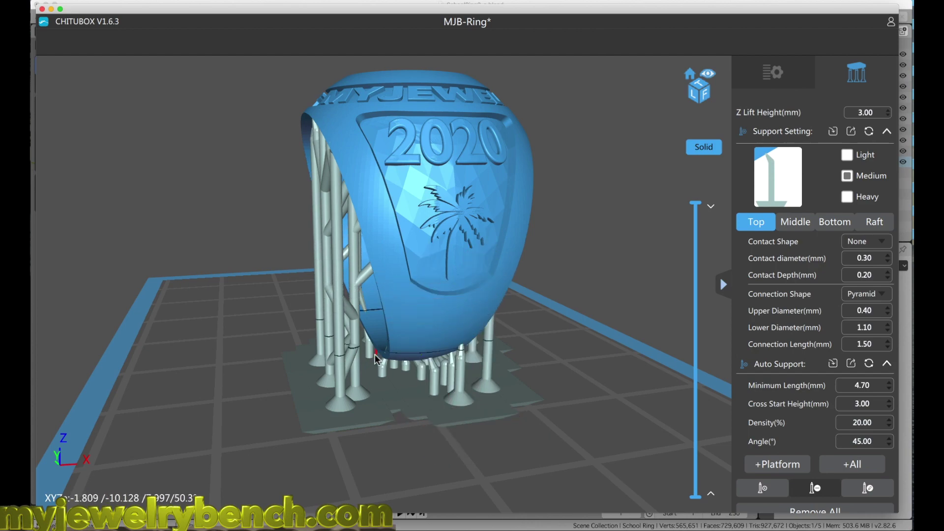
right_drag(490, 300, 385, 364)
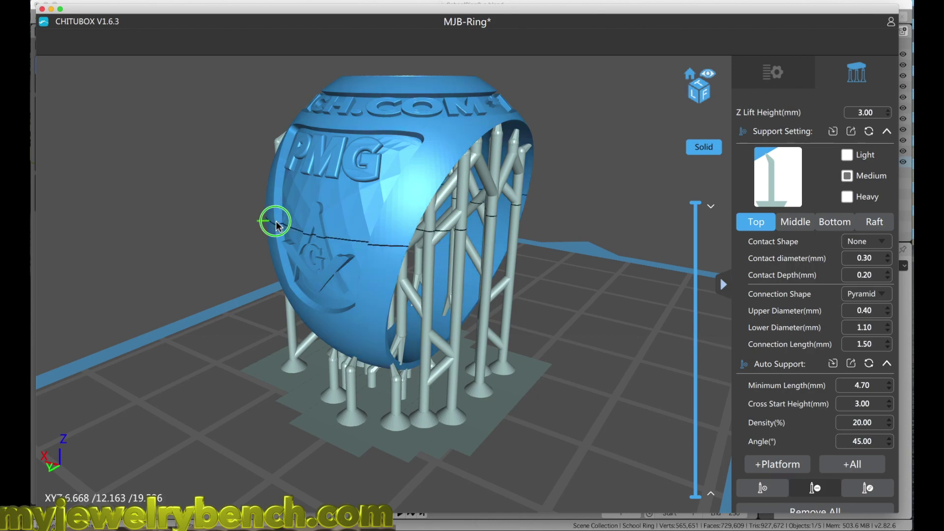
Step: Remove the support on the ring's upper edge and review the remaining supports
right_drag(274, 217, 462, 200)
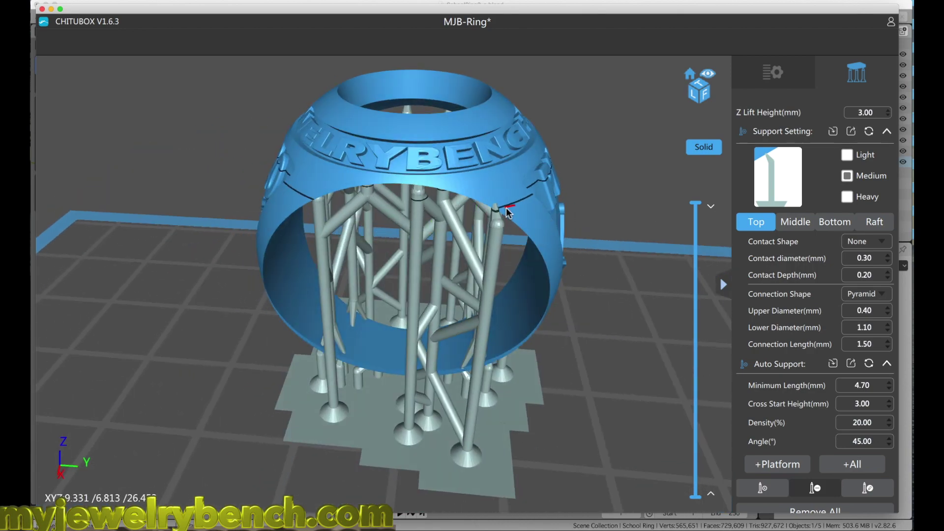
right_drag(498, 229, 529, 224)
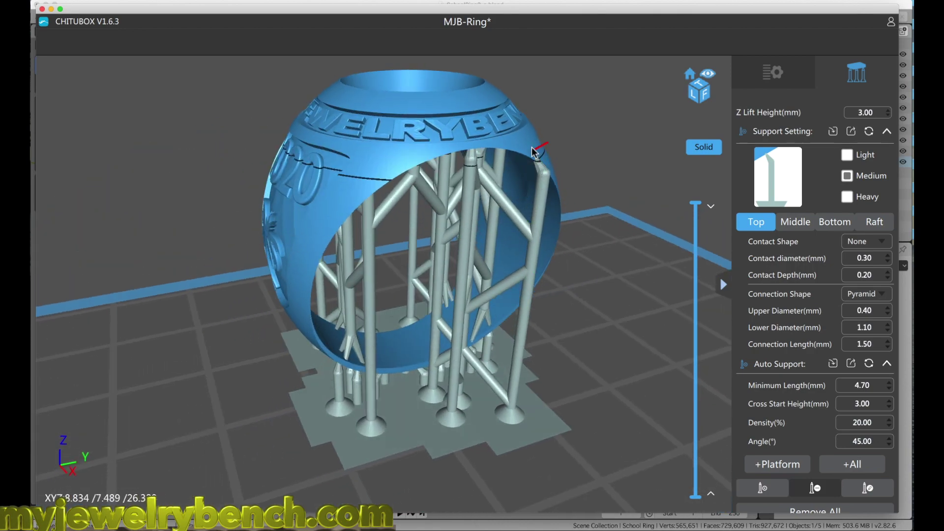
click(544, 198)
right_drag(469, 328, 358, 339)
scroll(358, 339, up, 5)
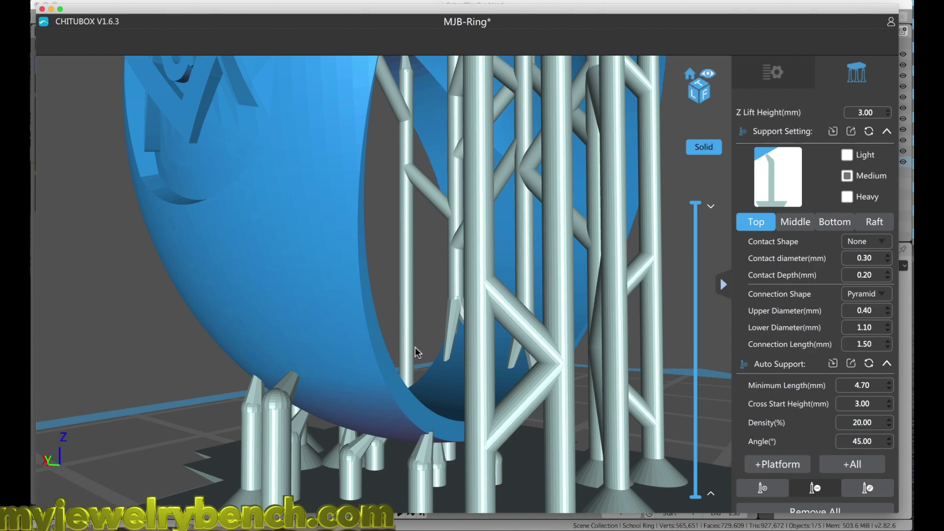
drag(415, 349, 364, 311)
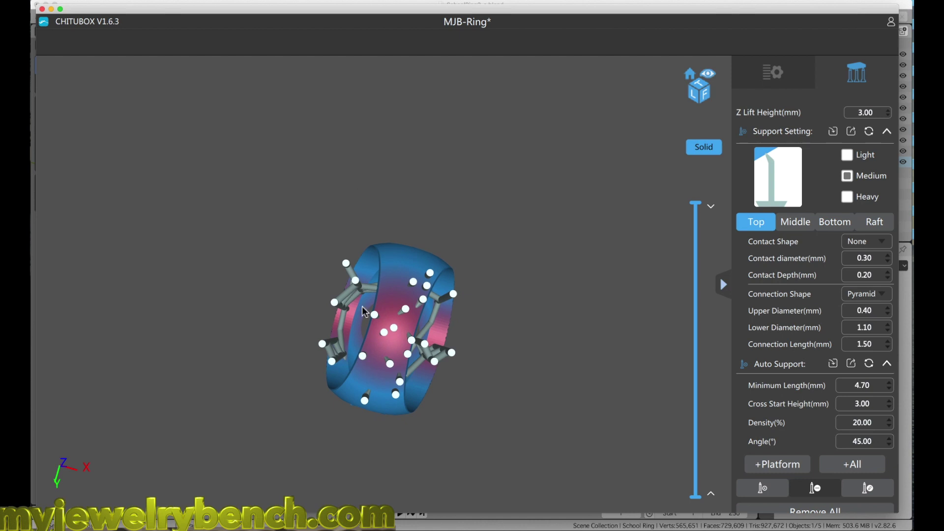
Step: Hand-place two supports on the ring's inner face inside the round stone-seat area
scroll(364, 312, up, 10)
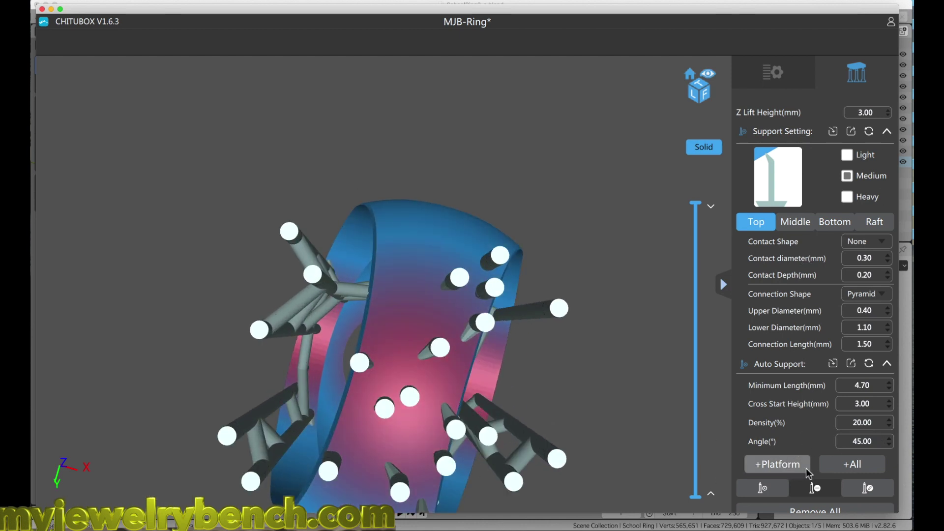
click(768, 489)
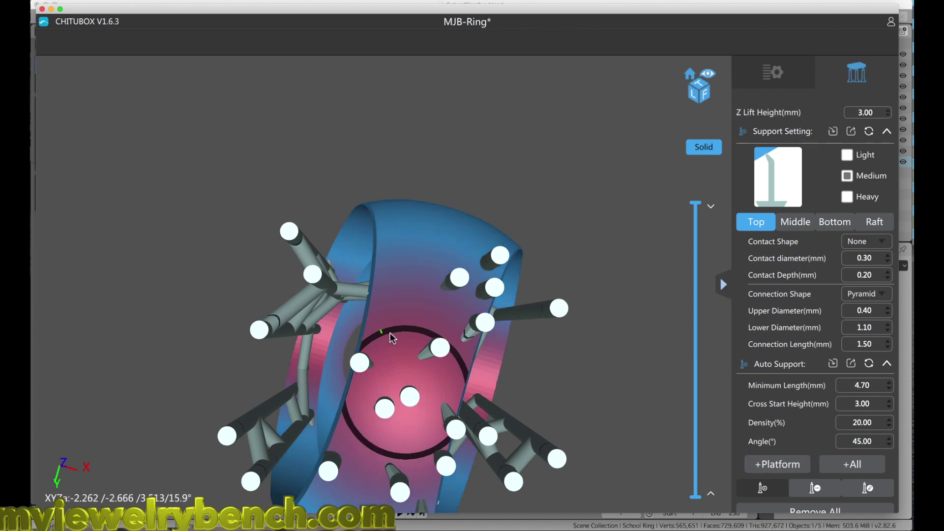
click(391, 329)
click(398, 371)
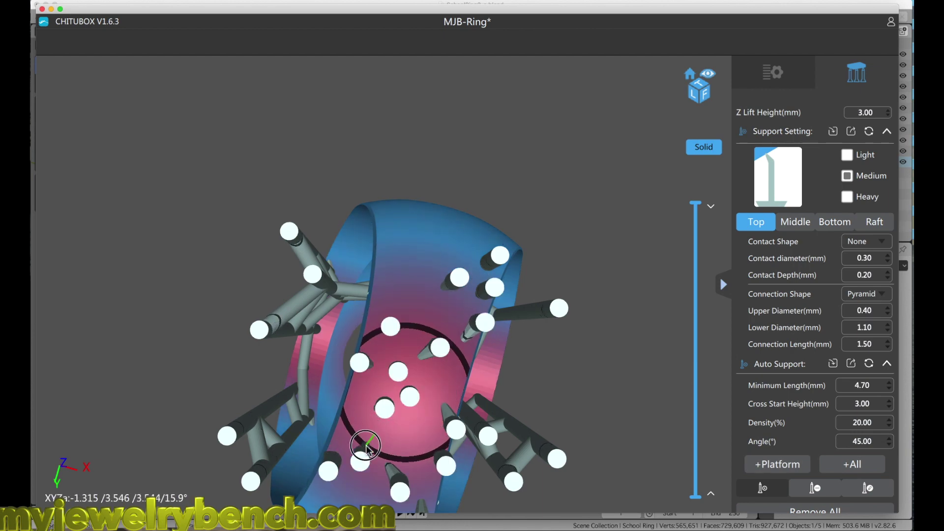
Step: Orbit and zoom around the ring to inspect all the supports from several angles
right_drag(364, 445, 334, 403)
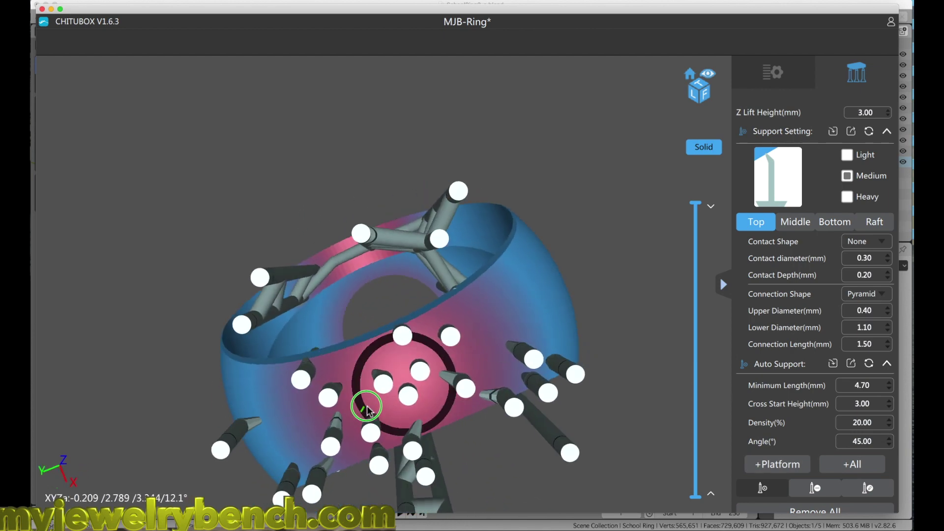
right_drag(367, 411, 390, 422)
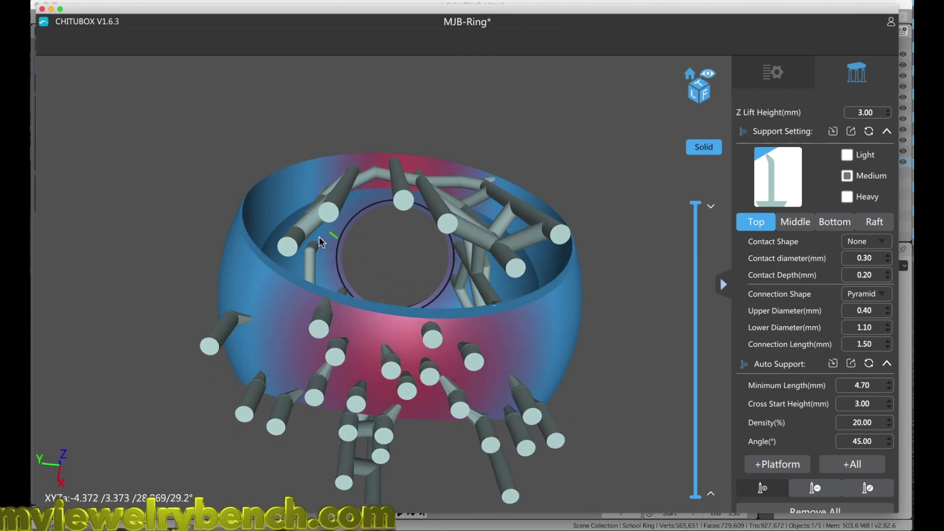
mouse_move(320, 242)
right_down()
mouse_move(359, 213)
mouse_move(466, 219)
mouse_move(485, 232)
mouse_move(449, 215)
right_up()
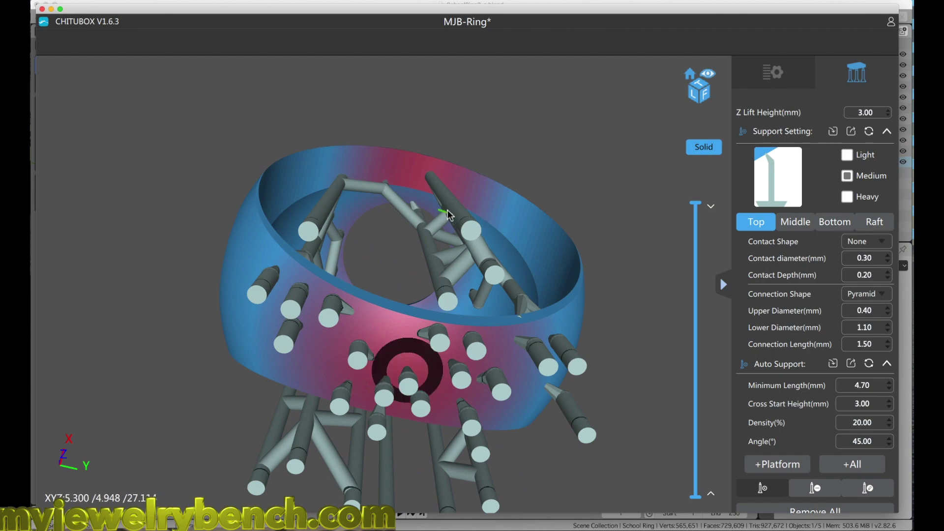
mouse_move(412, 175)
right_down()
mouse_move(427, 211)
mouse_move(375, 297)
right_up()
scroll(375, 297, down, 10)
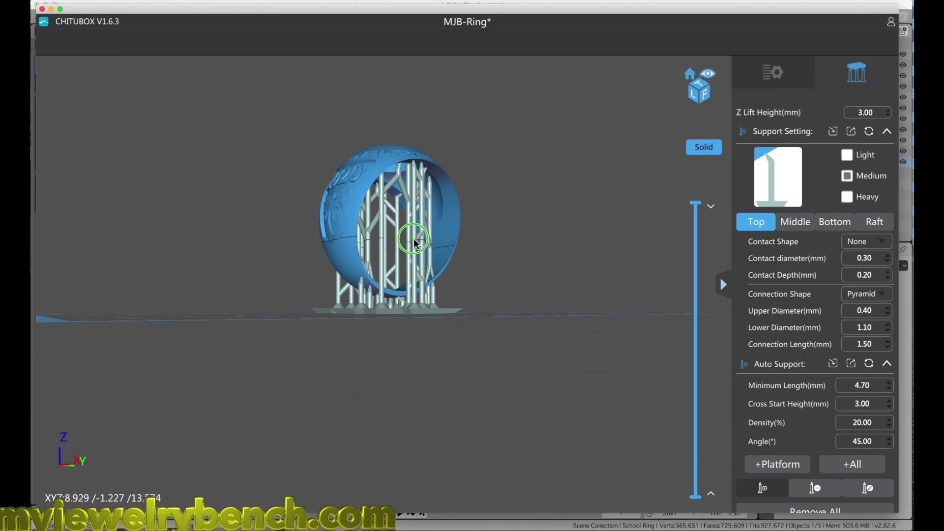
mouse_move(415, 244)
right_down()
mouse_move(413, 276)
mouse_move(384, 295)
mouse_move(348, 281)
mouse_move(485, 244)
mouse_move(475, 282)
mouse_move(384, 266)
right_up()
scroll(444, 257, up, 3)
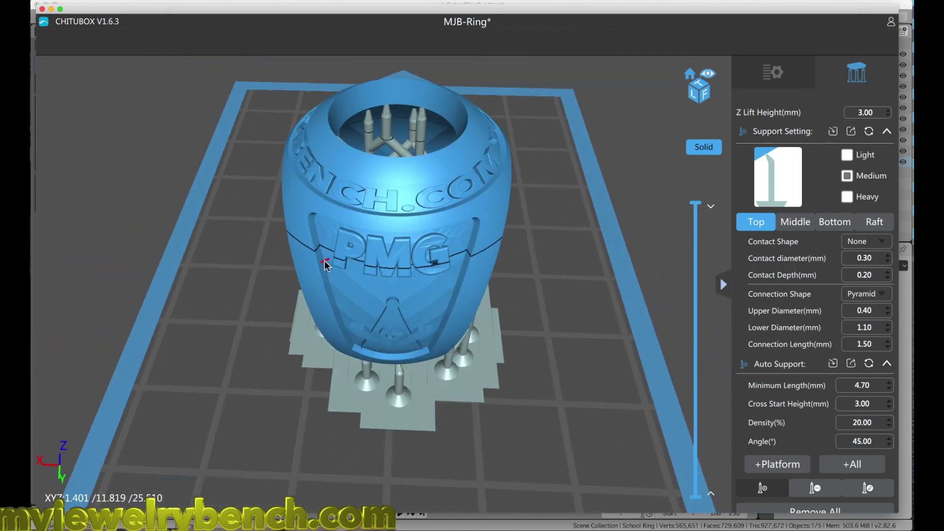
scroll(326, 265, down, 2)
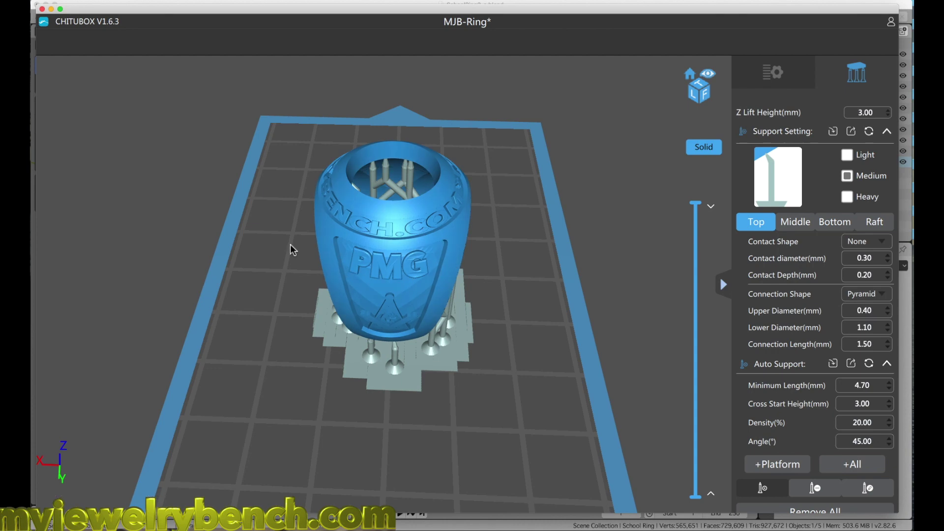
mouse_move(294, 250)
right_down()
mouse_move(348, 253)
mouse_move(377, 242)
mouse_move(355, 271)
mouse_move(388, 270)
right_up()
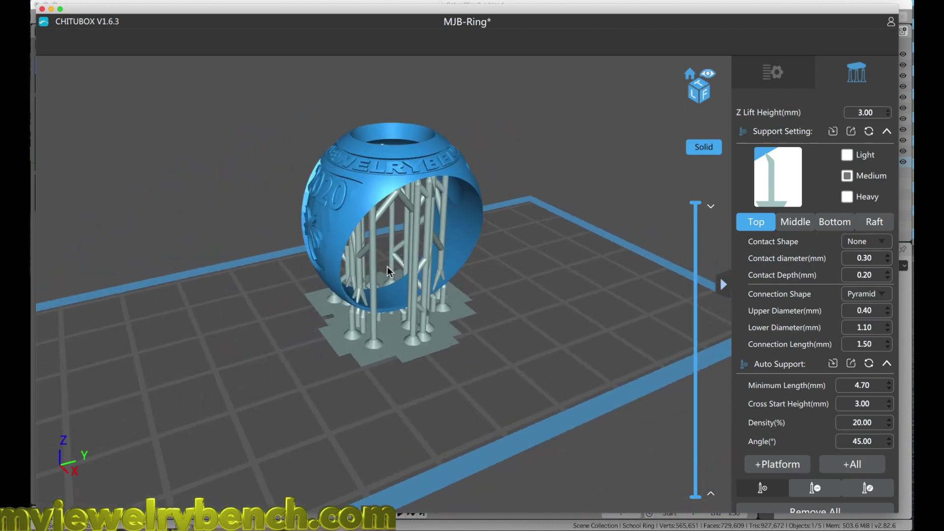
mouse_move(322, 261)
right_down()
mouse_move(309, 269)
mouse_move(359, 257)
mouse_move(424, 266)
mouse_move(272, 270)
mouse_move(305, 288)
mouse_move(437, 266)
mouse_move(436, 274)
mouse_move(397, 285)
mouse_move(364, 268)
mouse_move(424, 233)
mouse_move(339, 231)
right_up()
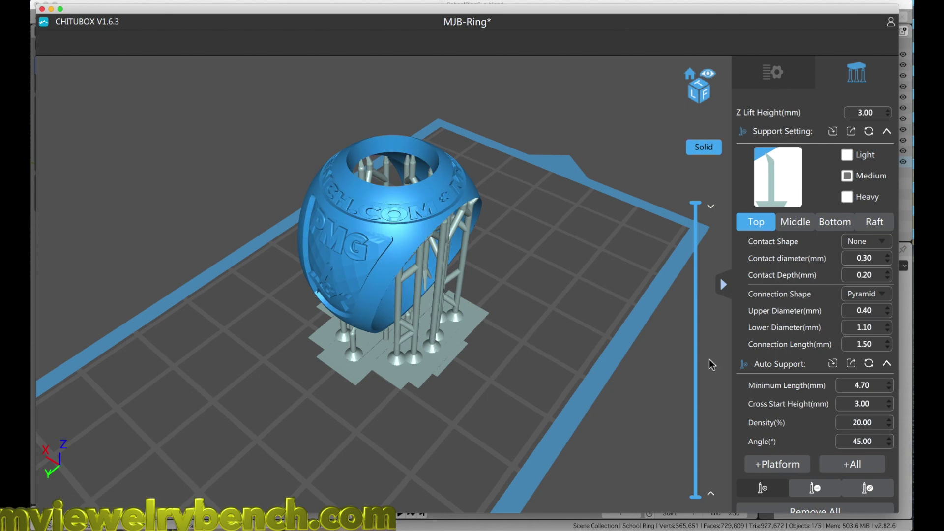
click(775, 74)
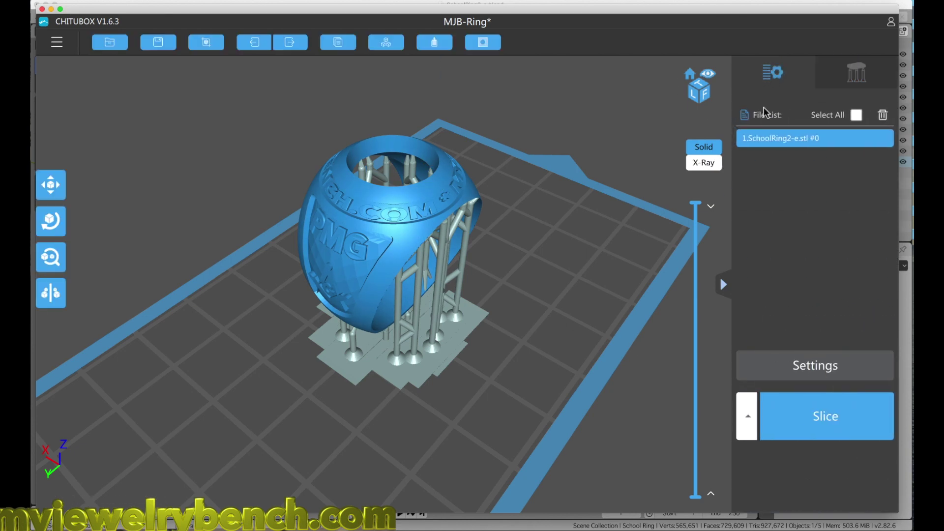
Step: Review the ELEGOO MARS machine, Castable Resin and layer/exposure settings, committing the Layer Height value
click(815, 365)
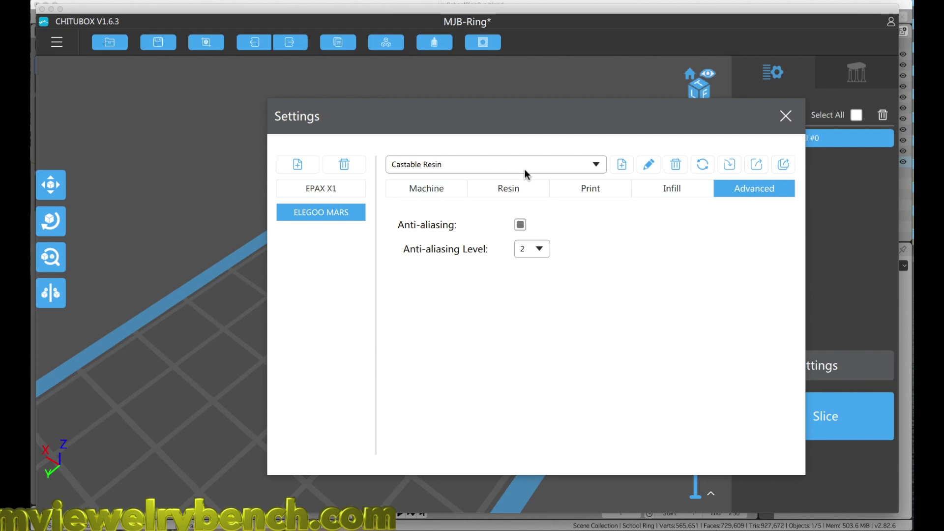
click(445, 188)
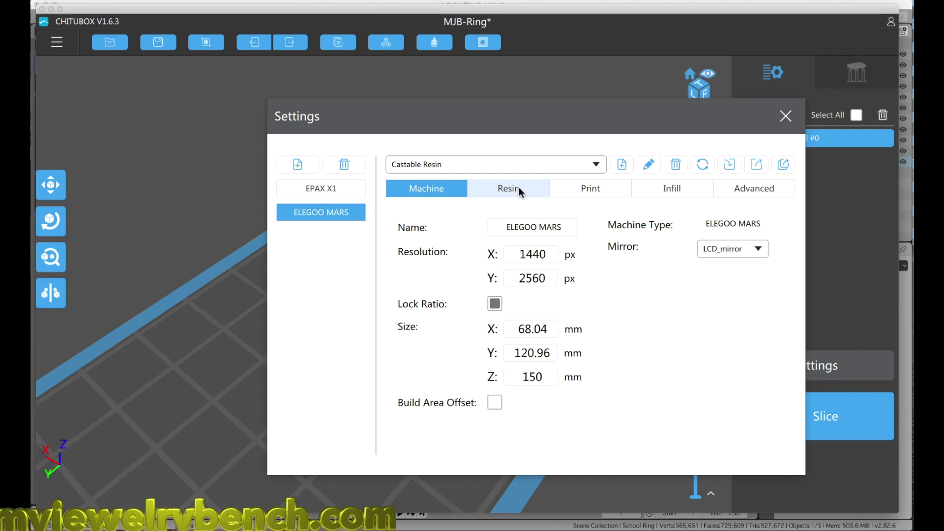
click(520, 191)
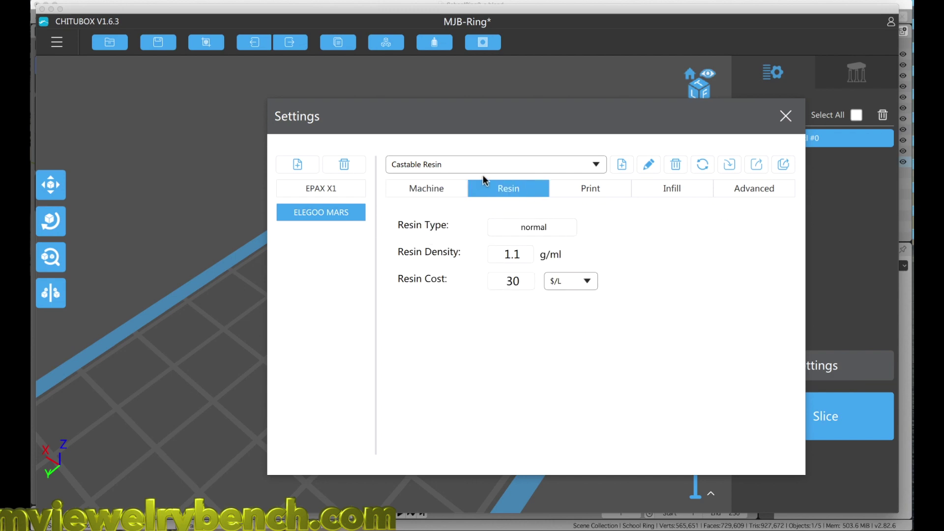
click(593, 187)
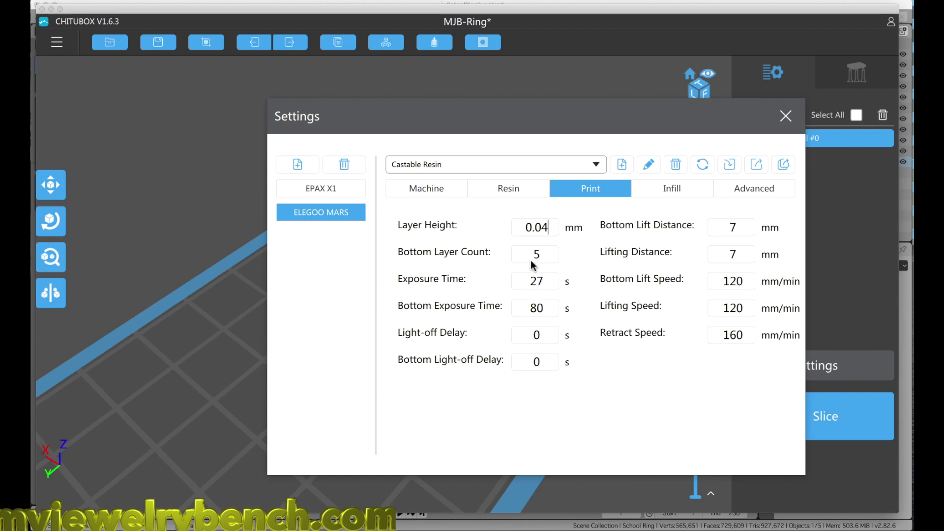
click(603, 271)
Step: Check the Infill and anti-aliasing settings, close the print settings, and slice the supported ring
click(681, 191)
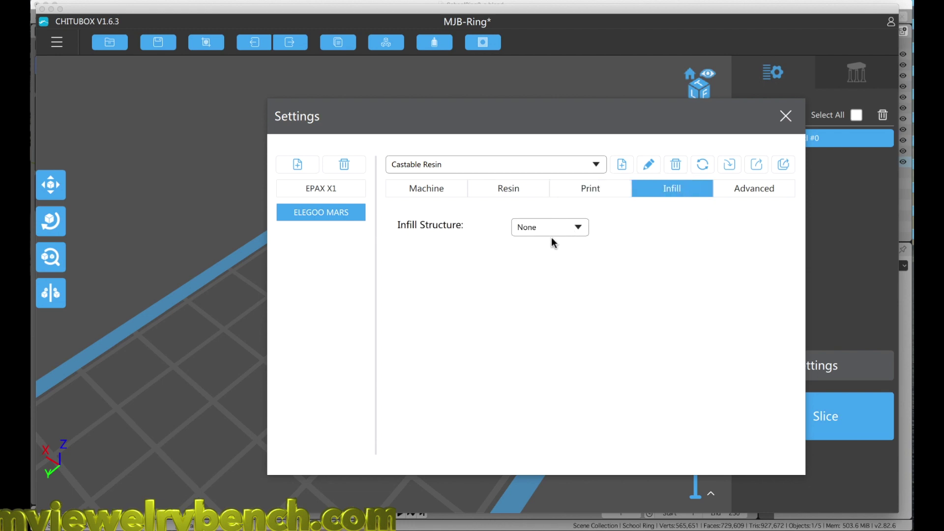
click(758, 191)
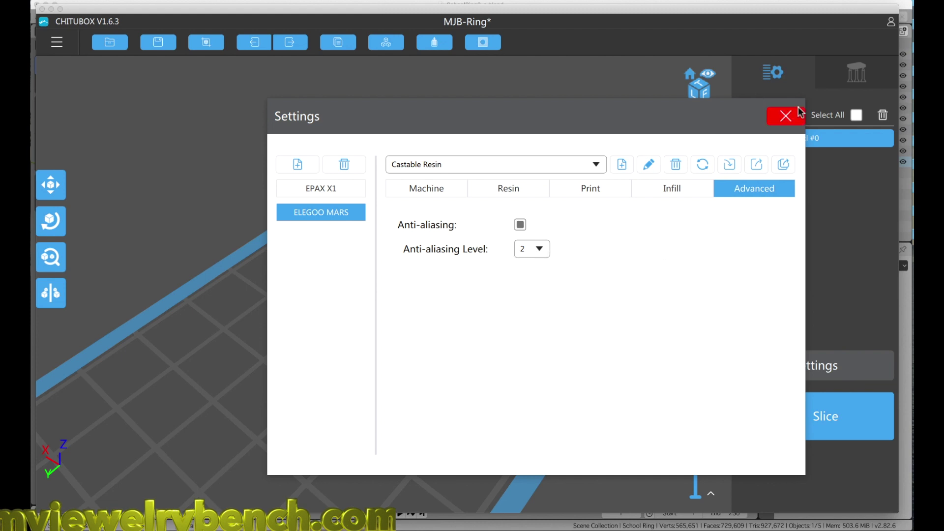
click(787, 119)
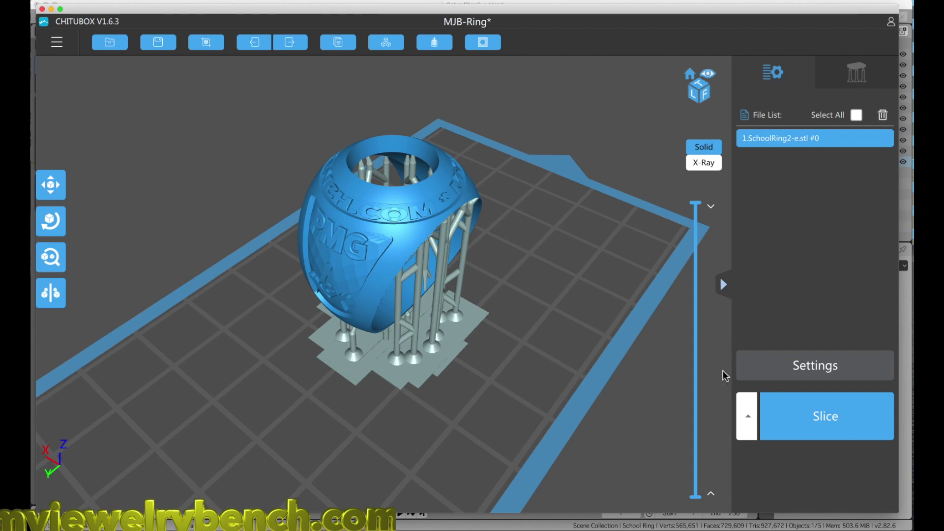
click(844, 422)
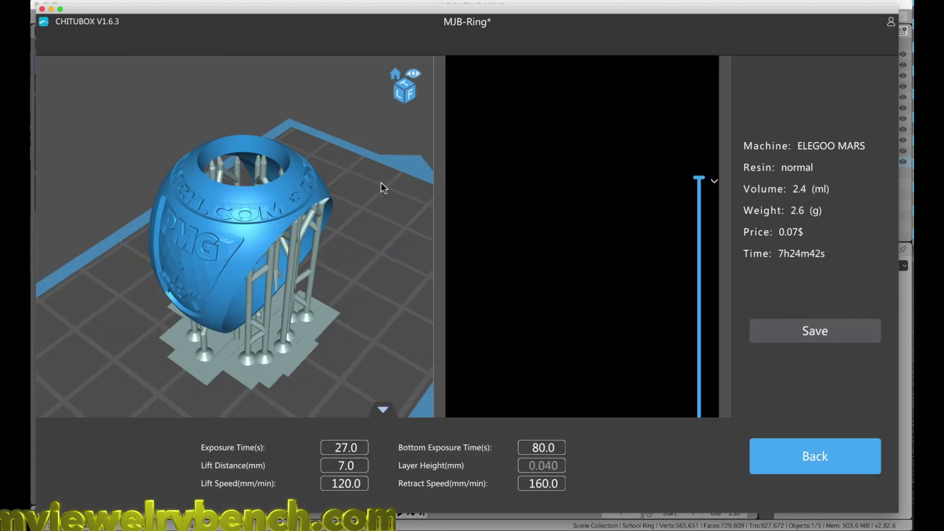
Step: Scrub the 786-layer slice preview to layers 672 and 451, return to the top, then save
click(700, 196)
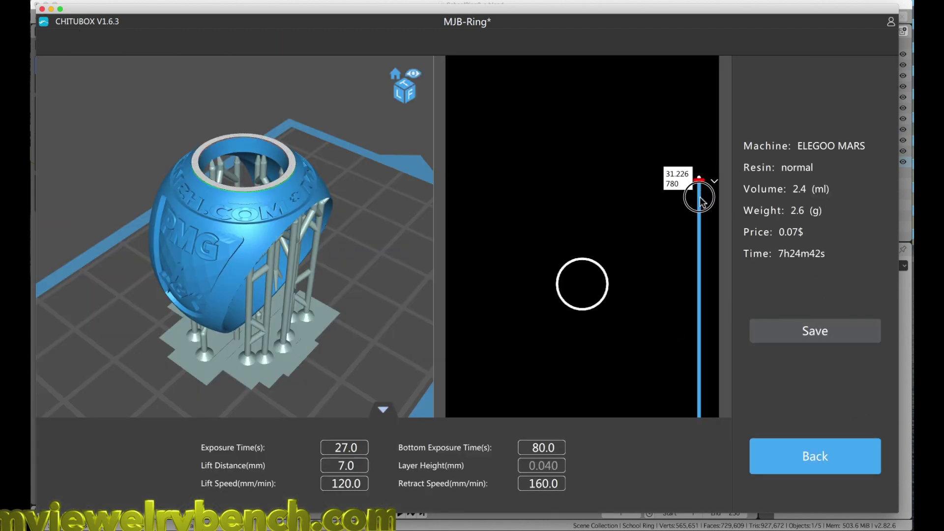
drag(701, 197, 705, 370)
drag(703, 321, 699, 270)
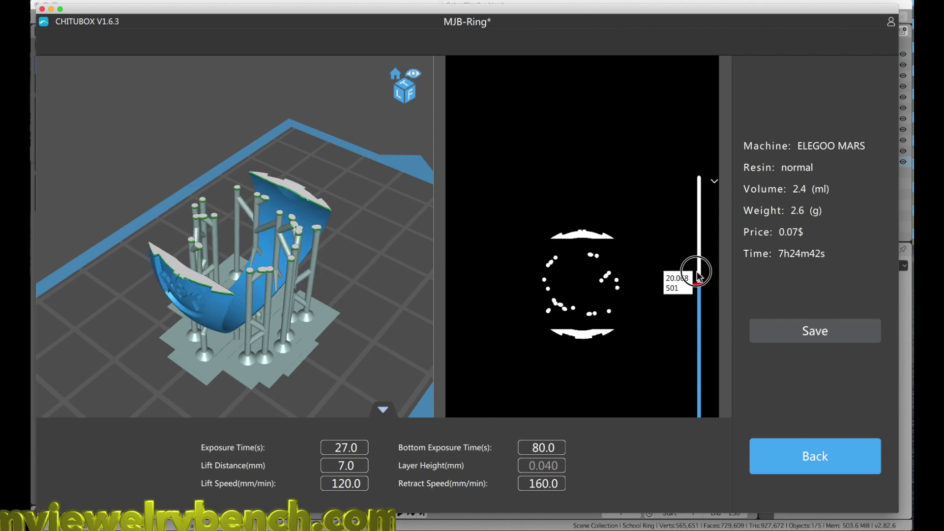
click(699, 183)
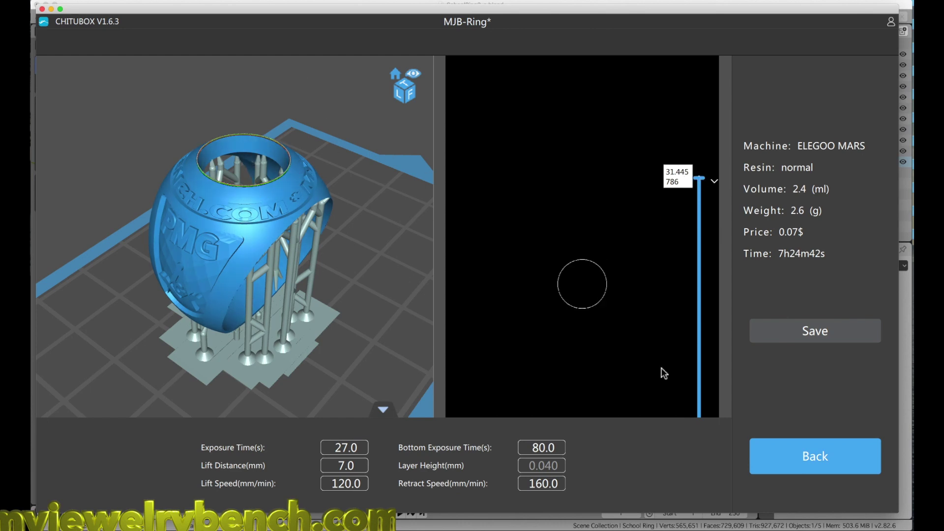
click(832, 330)
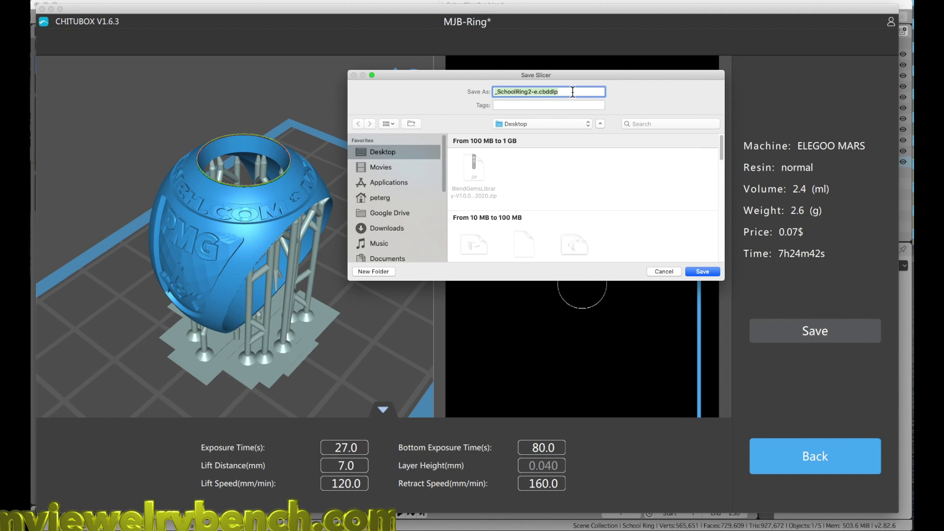
Step: Save _SchoolRing2-e.cbddlp to the Desktop and close CHITUBOX to return to Blender
click(702, 272)
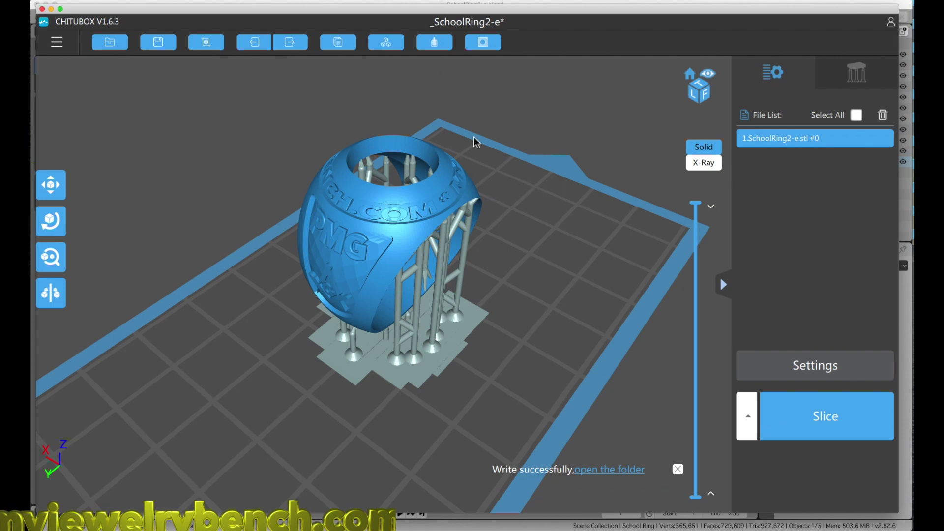
click(43, 9)
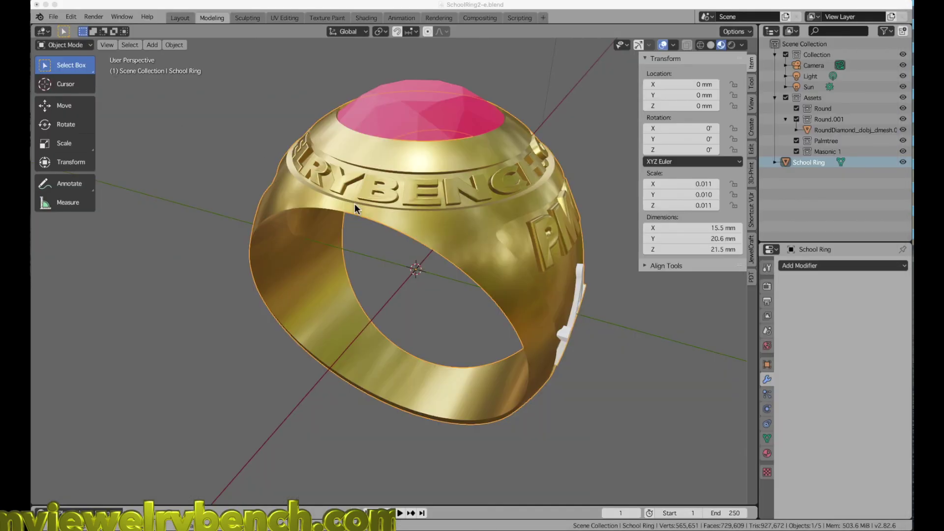